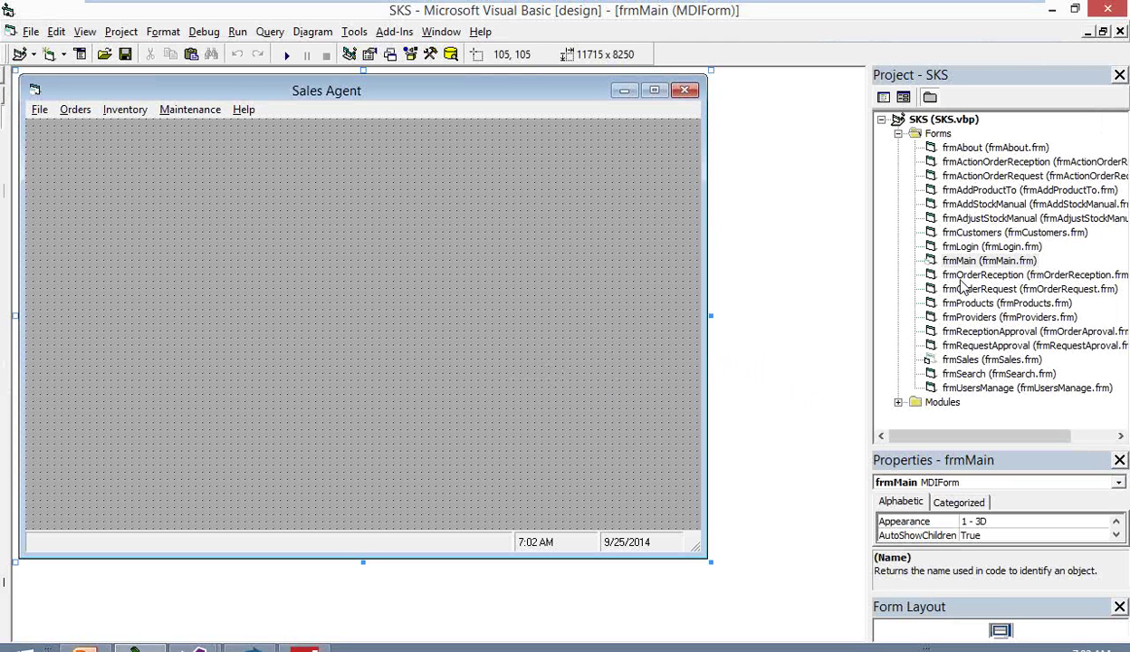
Review the designs of the frmCustomers and frmOrderReception forms, and view the code behind frmCustomers.
left_click(969, 235)
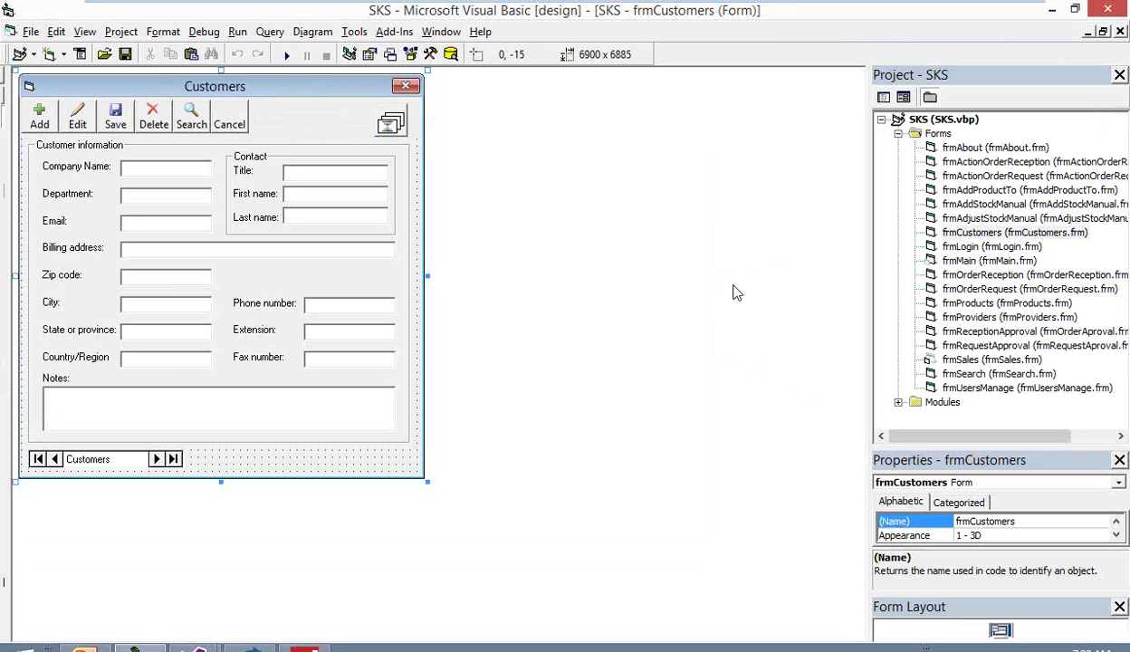
left_click(979, 276)
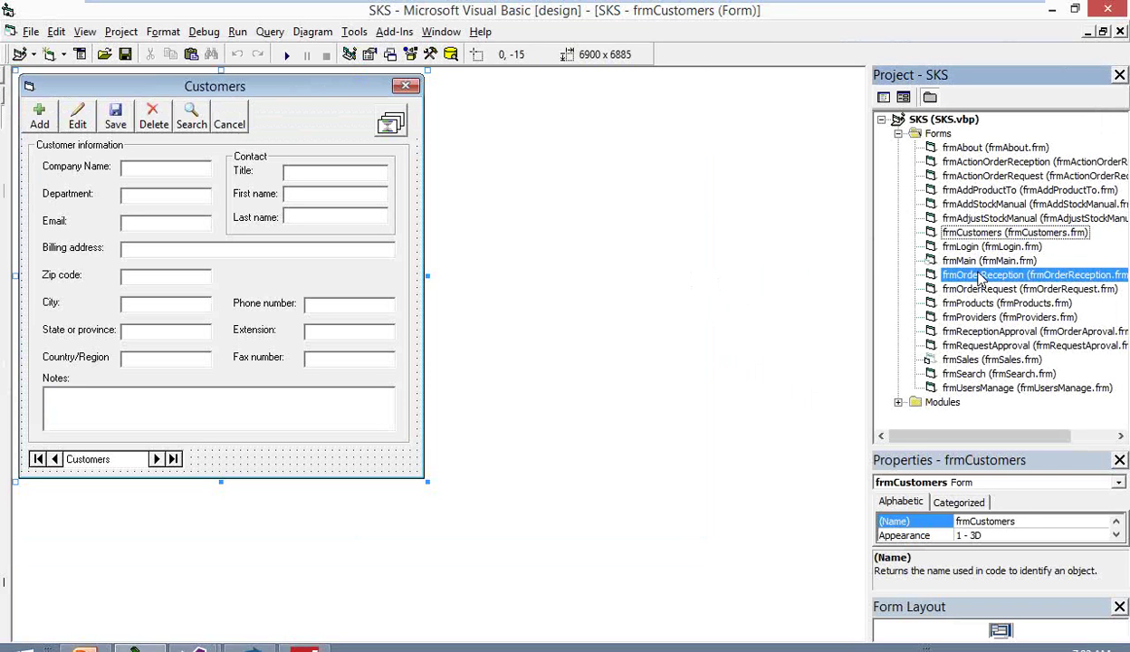
double_click(979, 276)
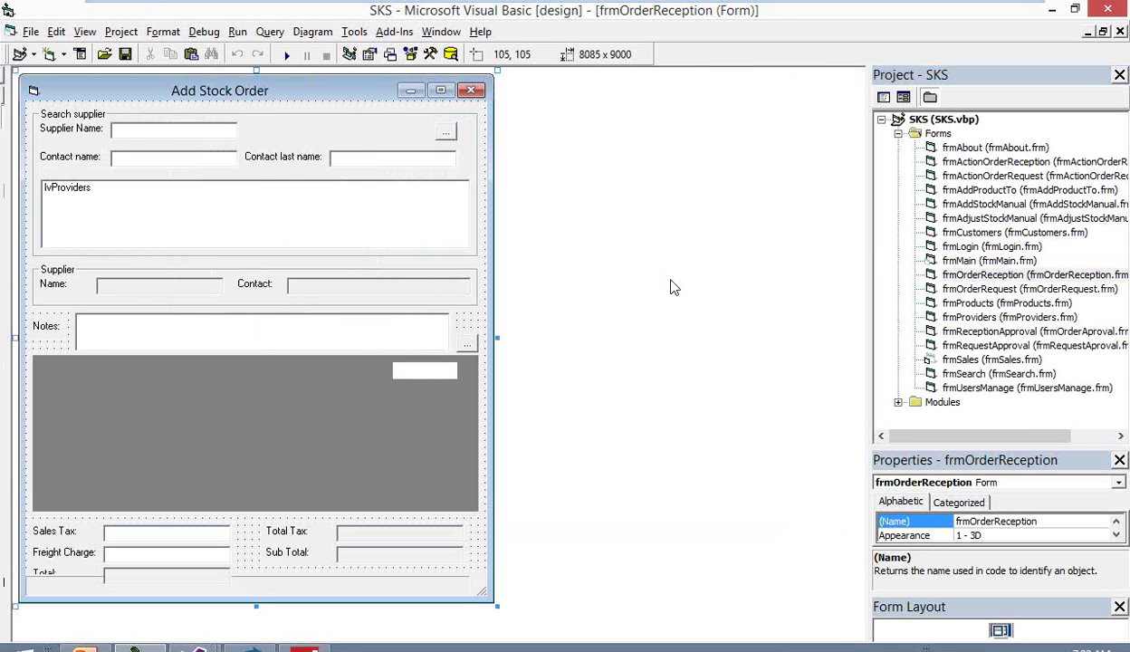
right_click(942, 232)
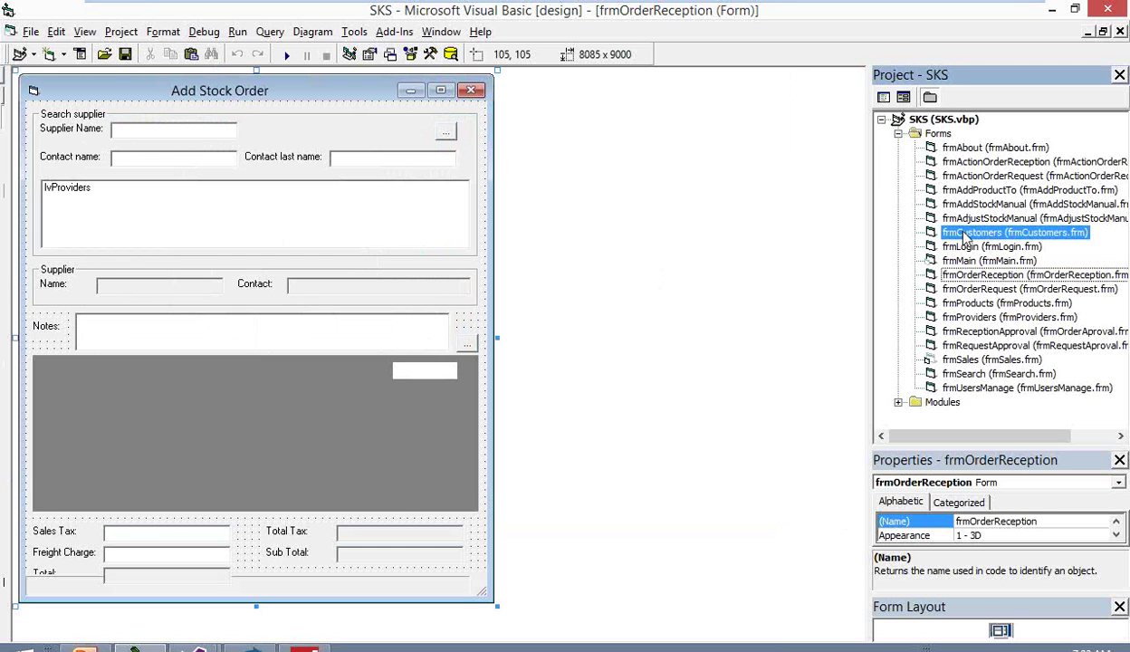
left_click(860, 263)
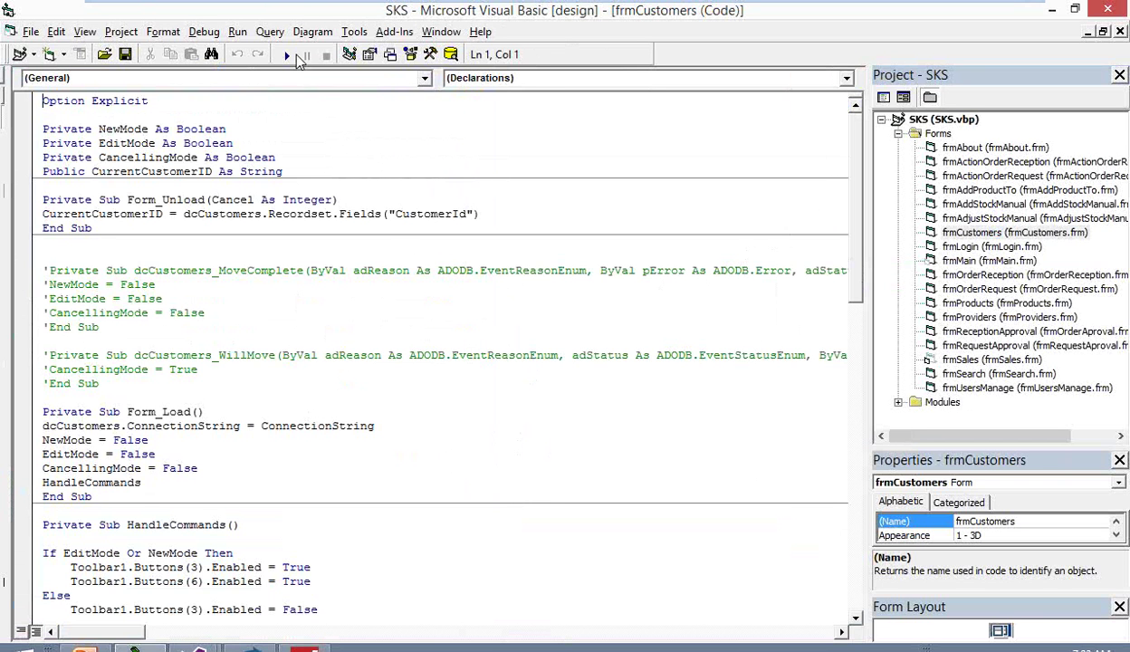
Run the SKS project and open the Customers form in an enlarged Sales Agent window.
left_click(287, 56)
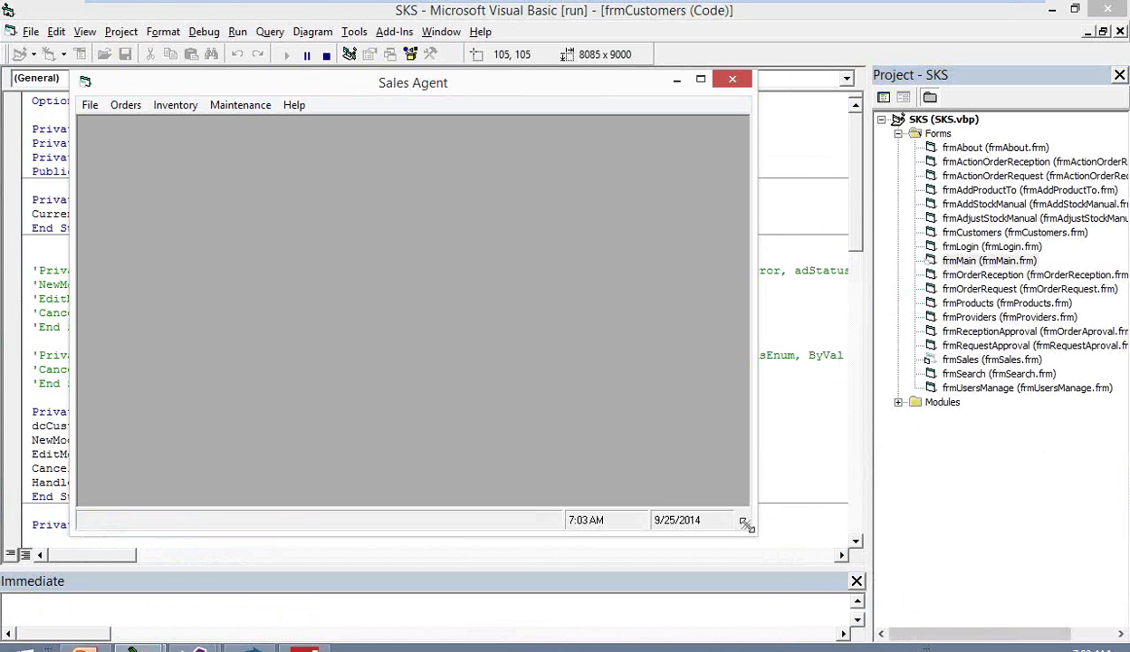
left_click_drag(746, 525, 819, 588)
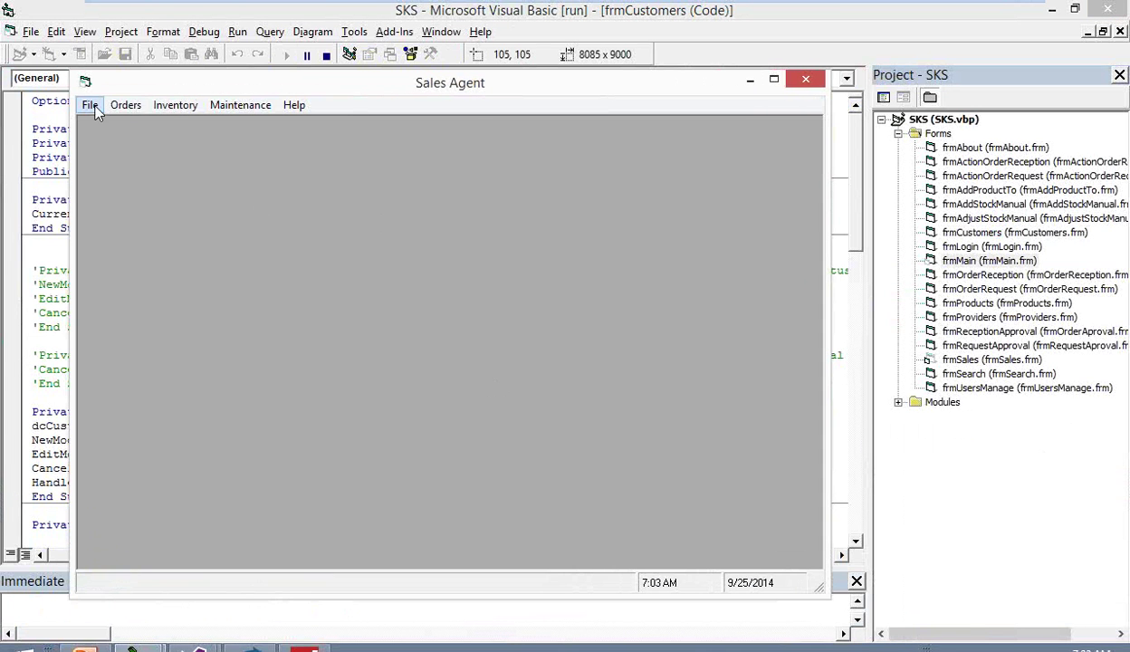
left_click(91, 106)
left_click(95, 127)
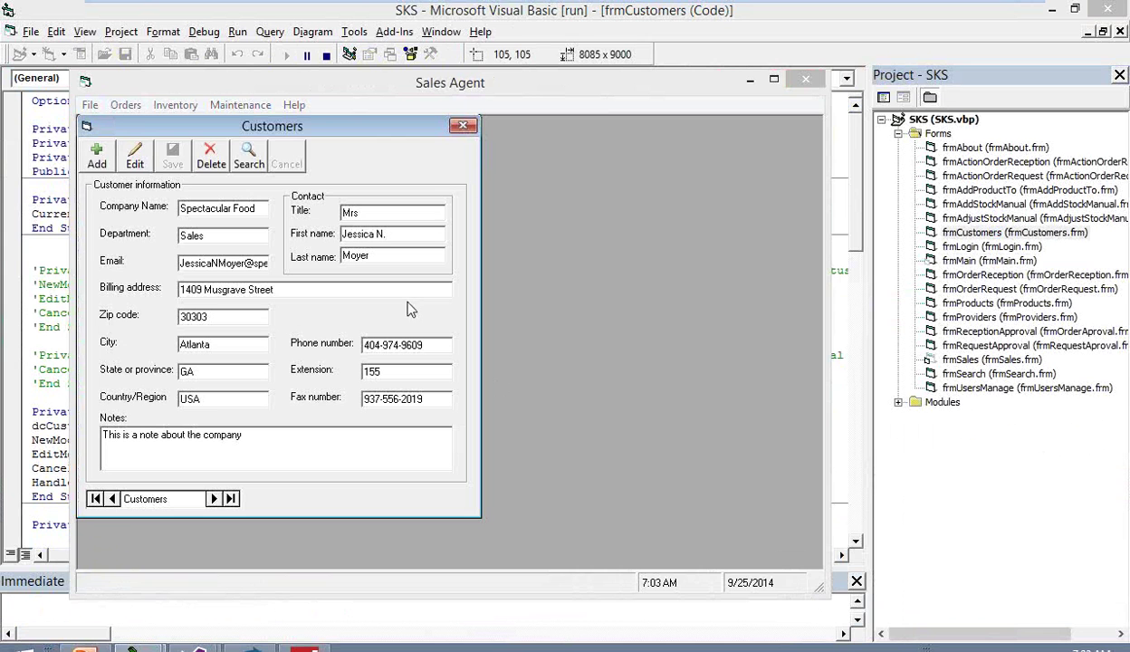
List the orders of all statuses in the Create Invoice form, and close the running Sales Agent application.
left_click(139, 107)
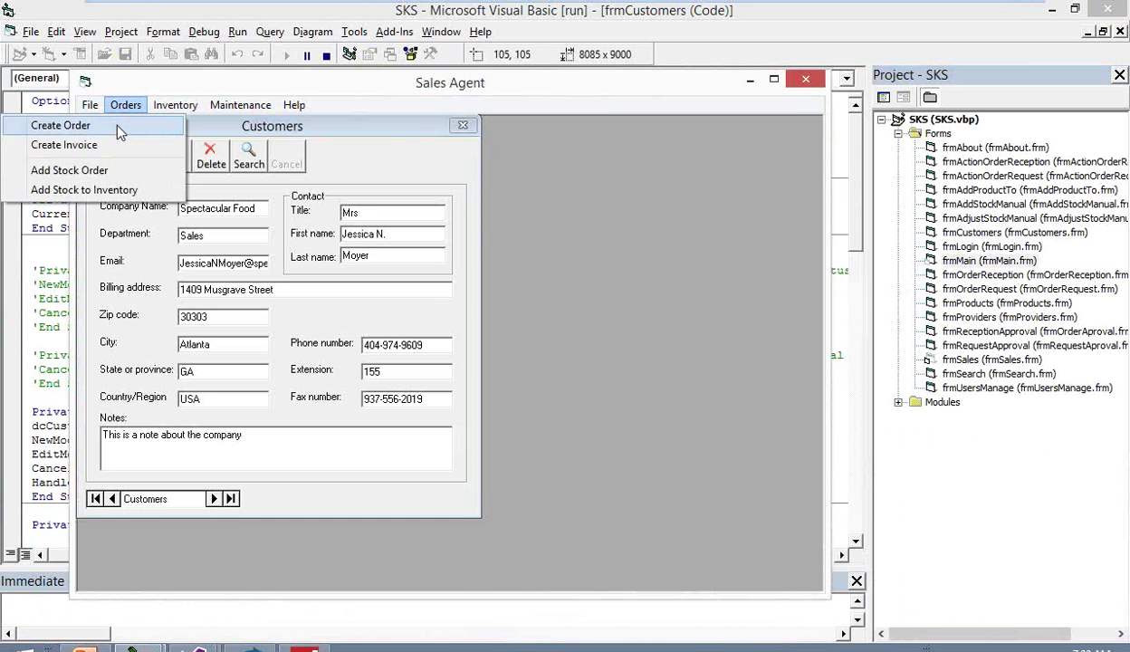
left_click(113, 144)
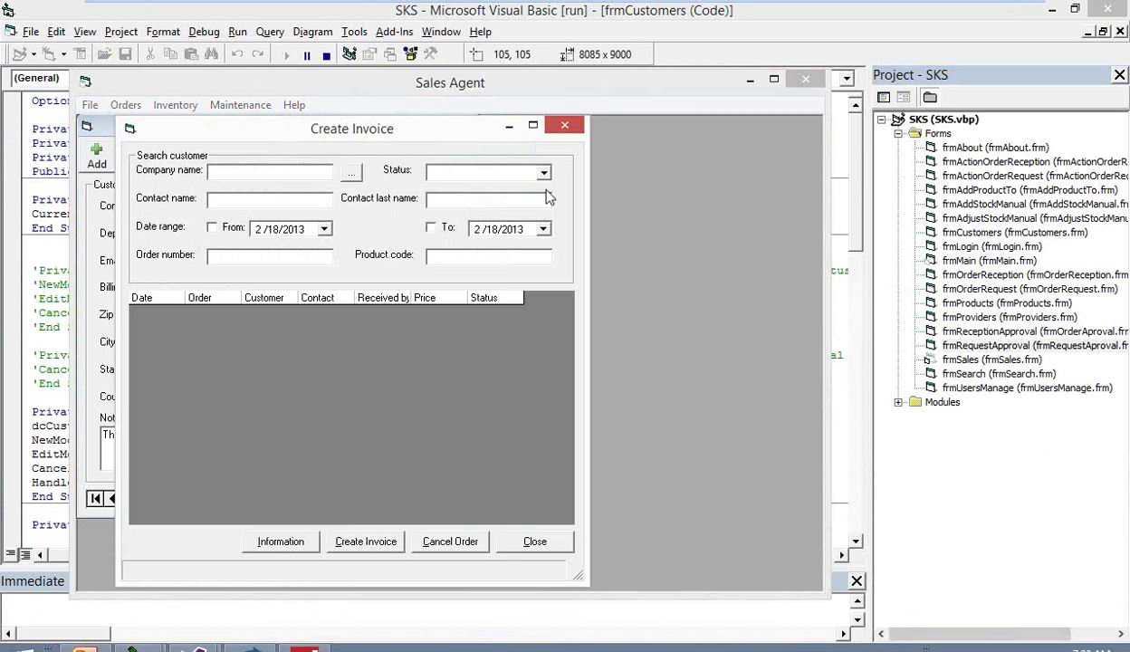
left_click(542, 172)
left_click(498, 190)
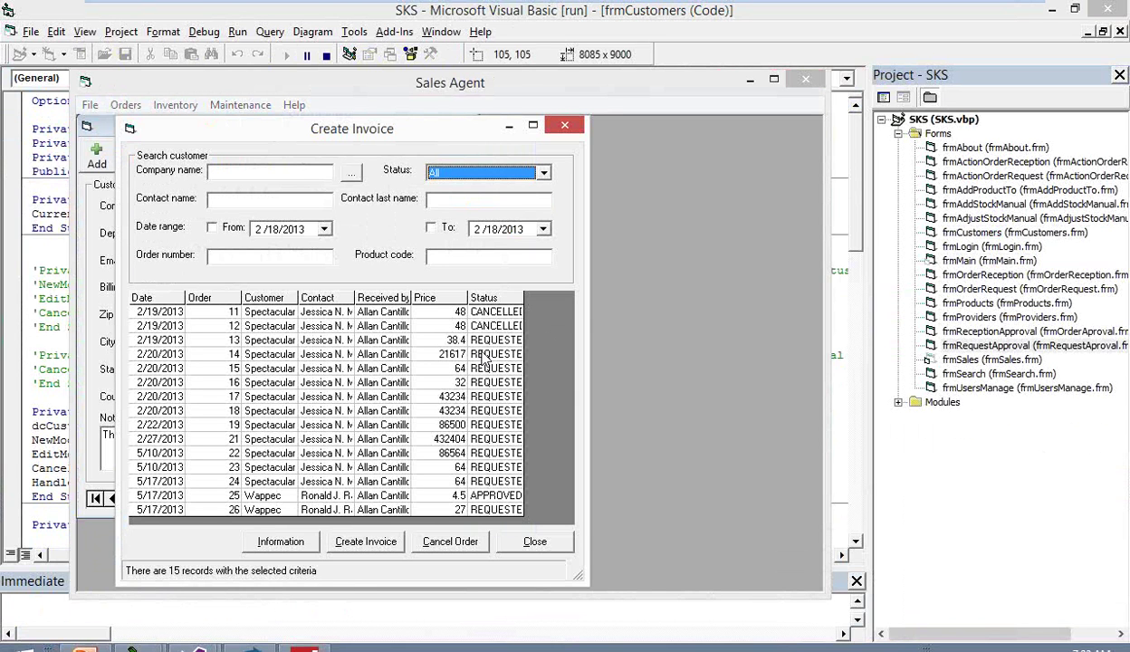
left_click(571, 127)
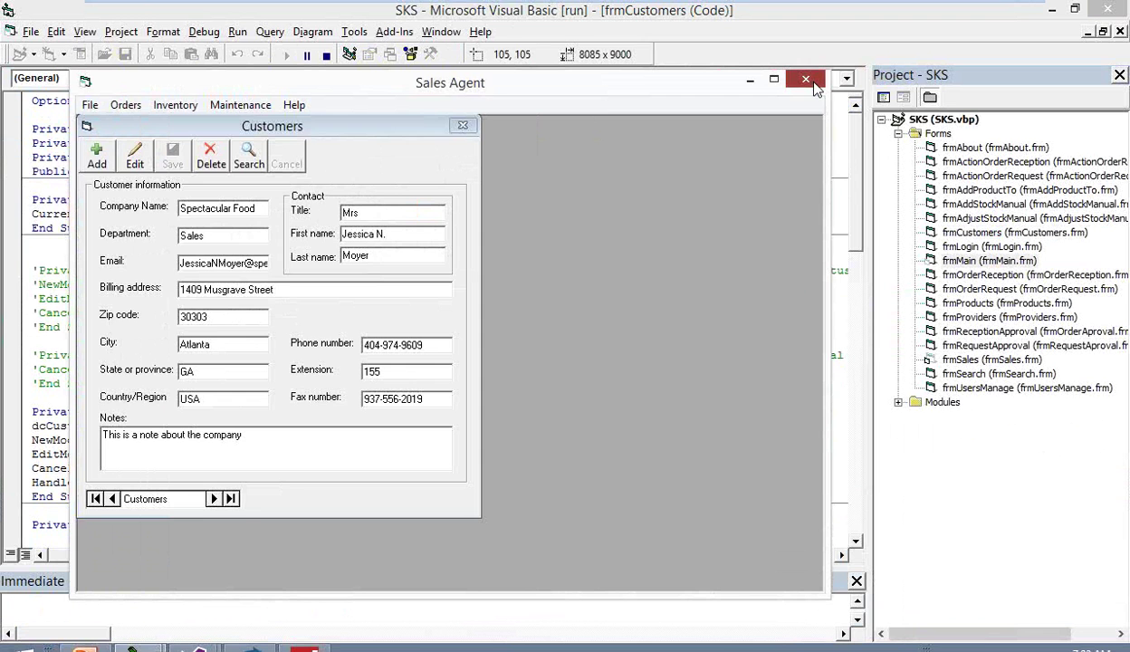
left_click(806, 81)
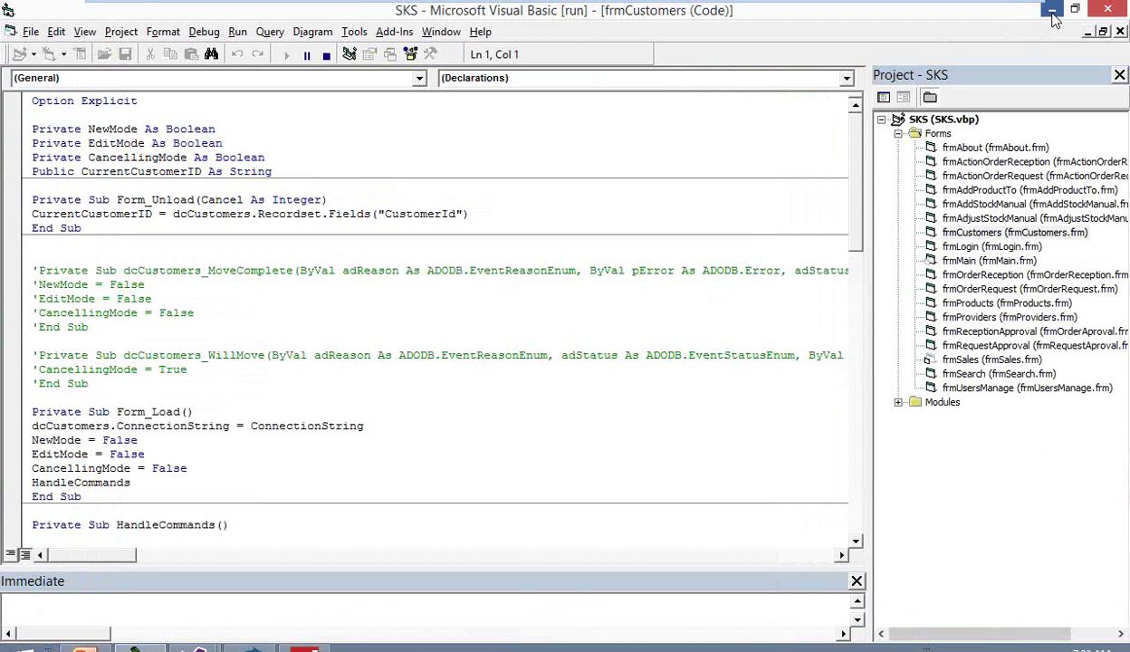
Switch to Visual Basic Upgrade Companion and start a new upgrade solution named Demosolution2.
left_click(1053, 11)
left_click(249, 647)
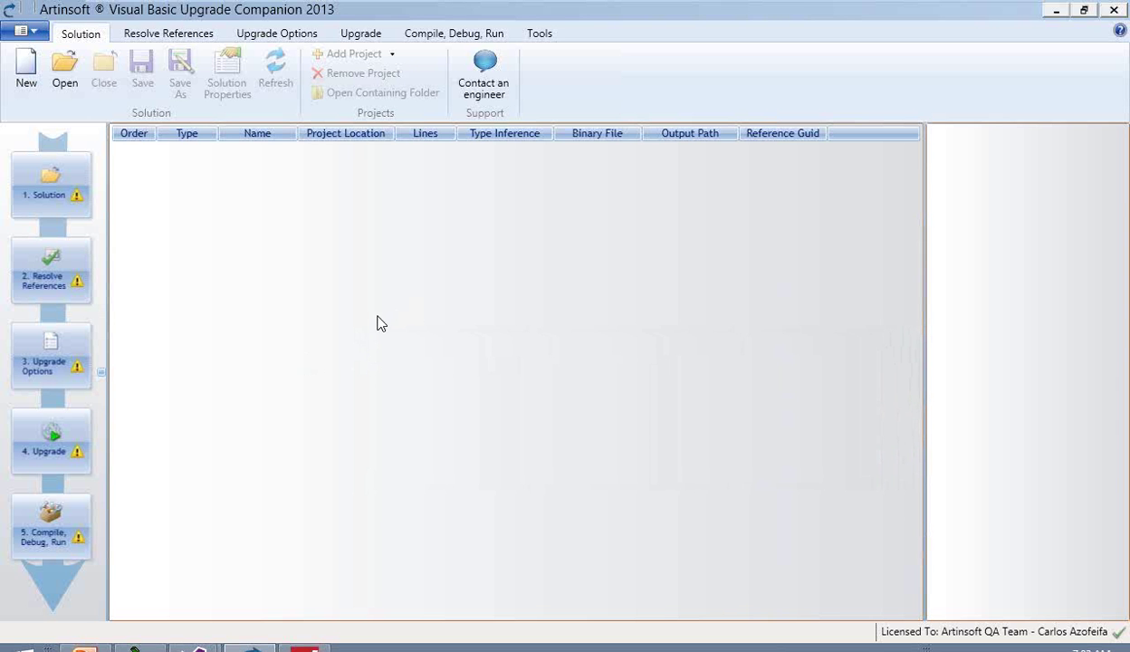
left_click(27, 80)
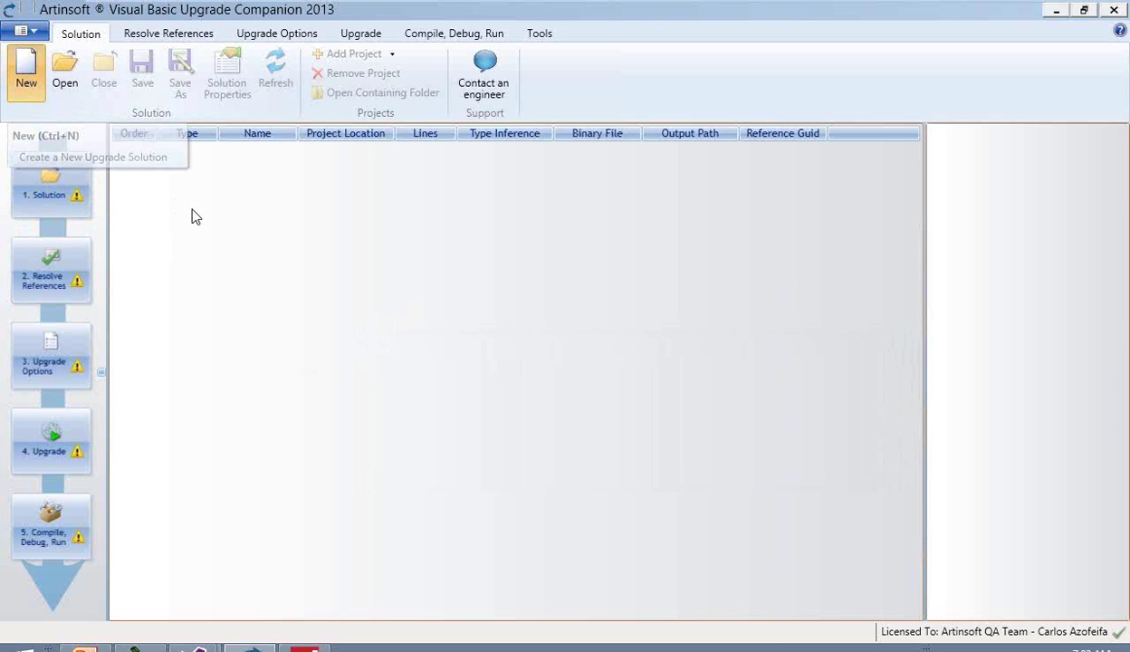
double_click(550, 205)
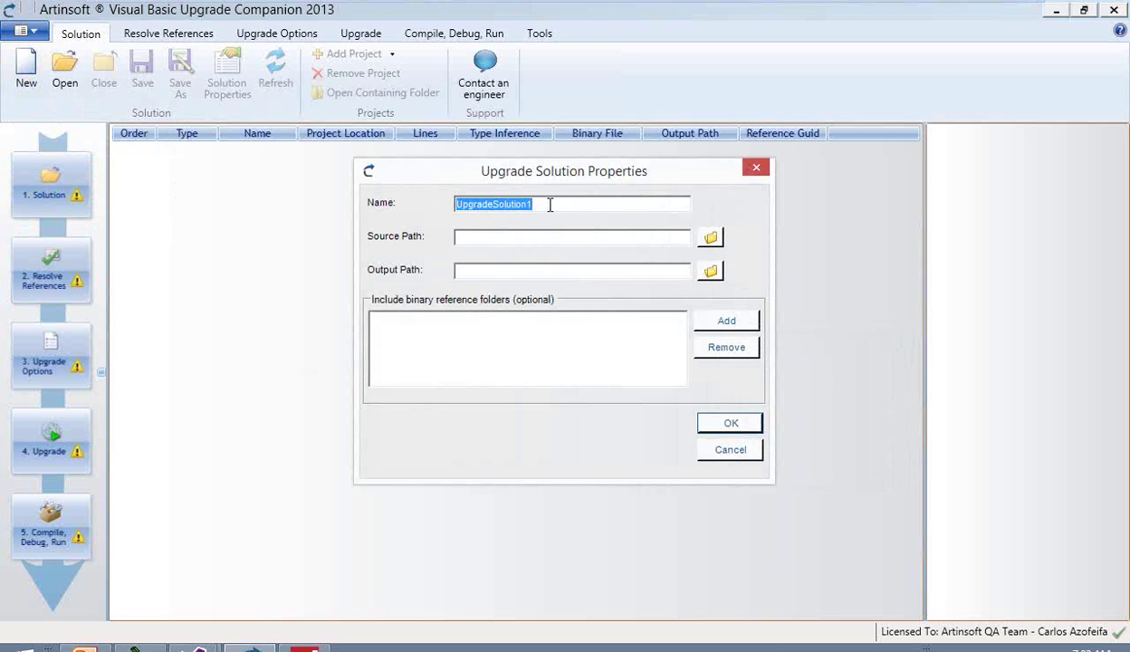
type("Demoso")
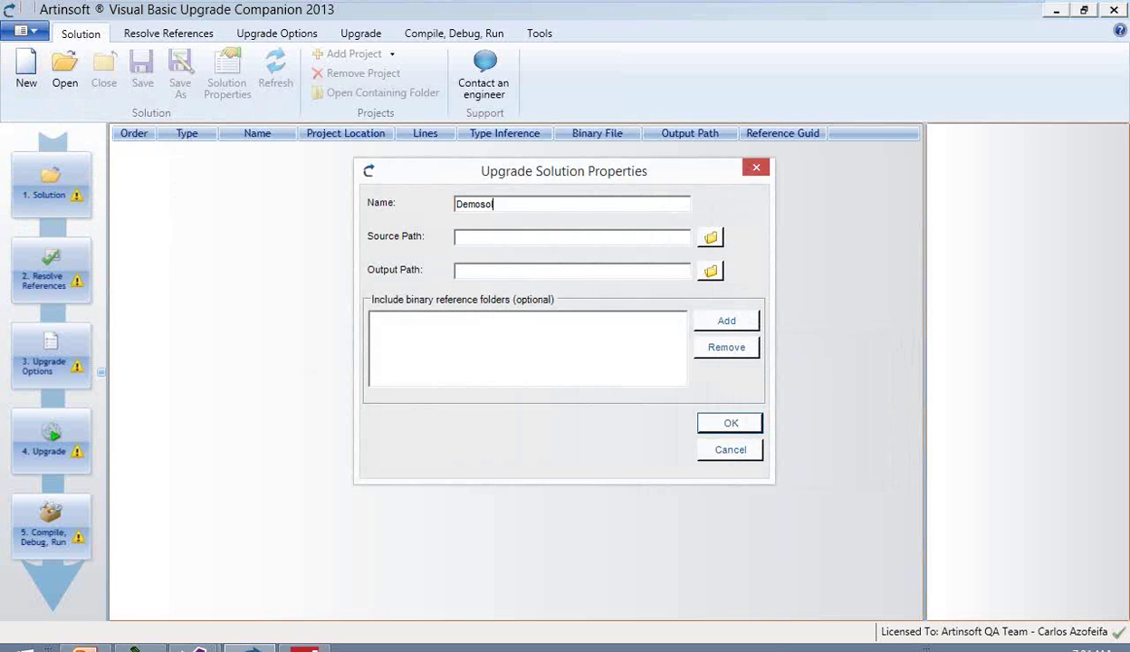
type("lution2")
Create the solution with the desktop folder SKS.VB6 as its source path and SKS.VB6_.Net2 as its output path.
left_click(710, 240)
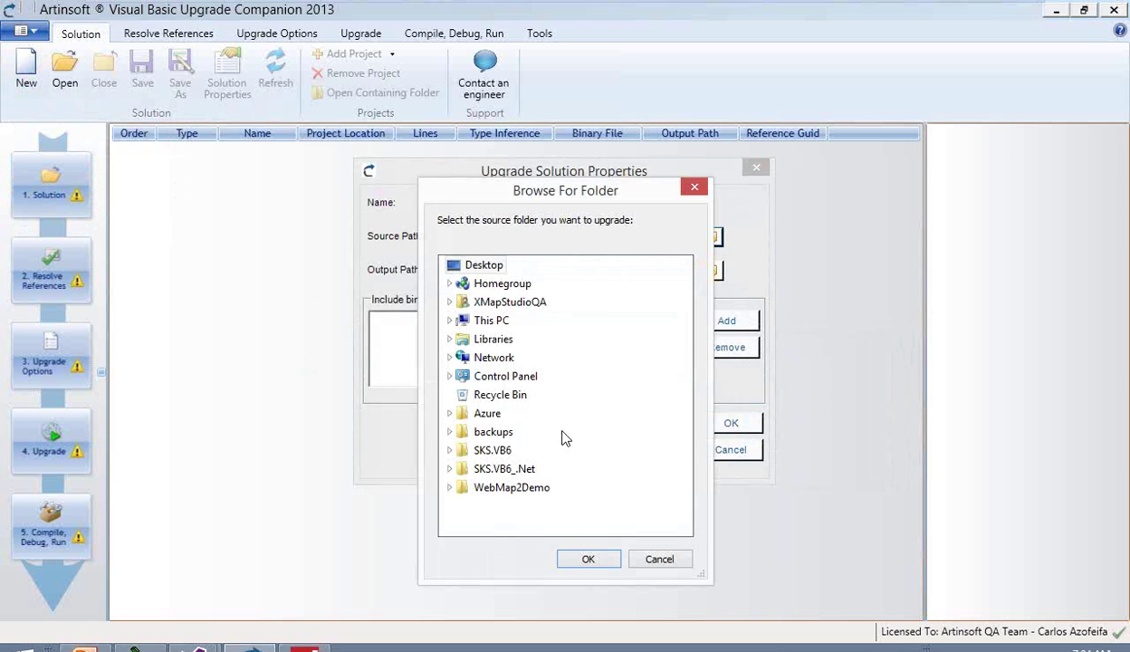
double_click(500, 451)
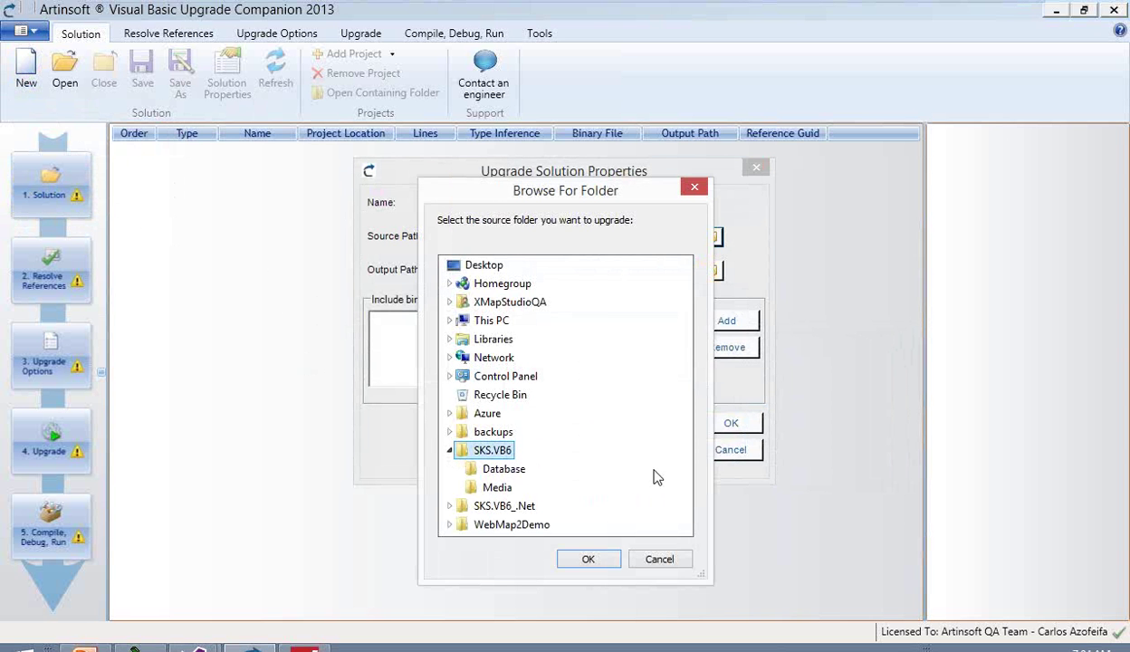
left_click(588, 559)
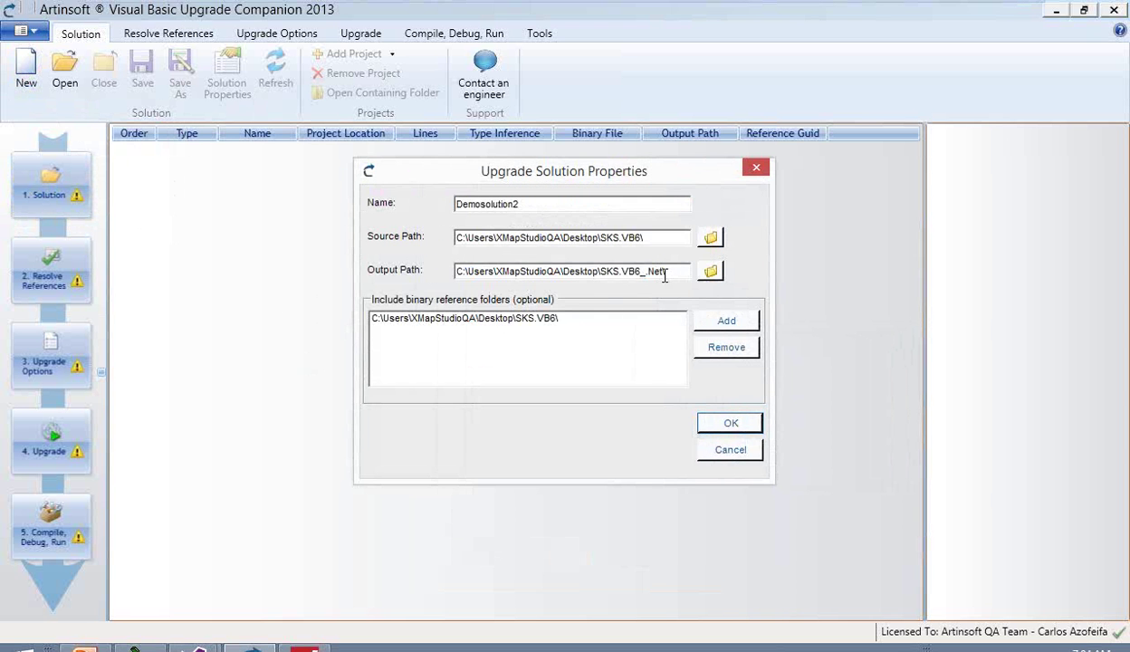
type("2\\")
left_click(733, 426)
left_click(633, 392)
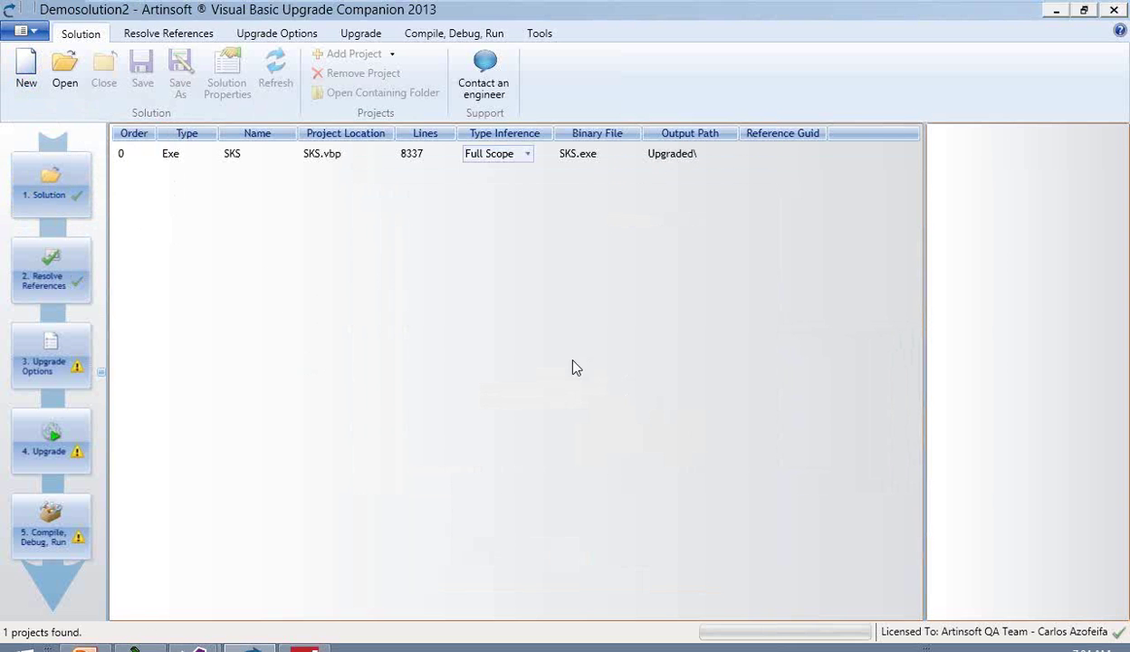
Select the SKS project and examine the resolved status and paths of its external references.
left_click(340, 156)
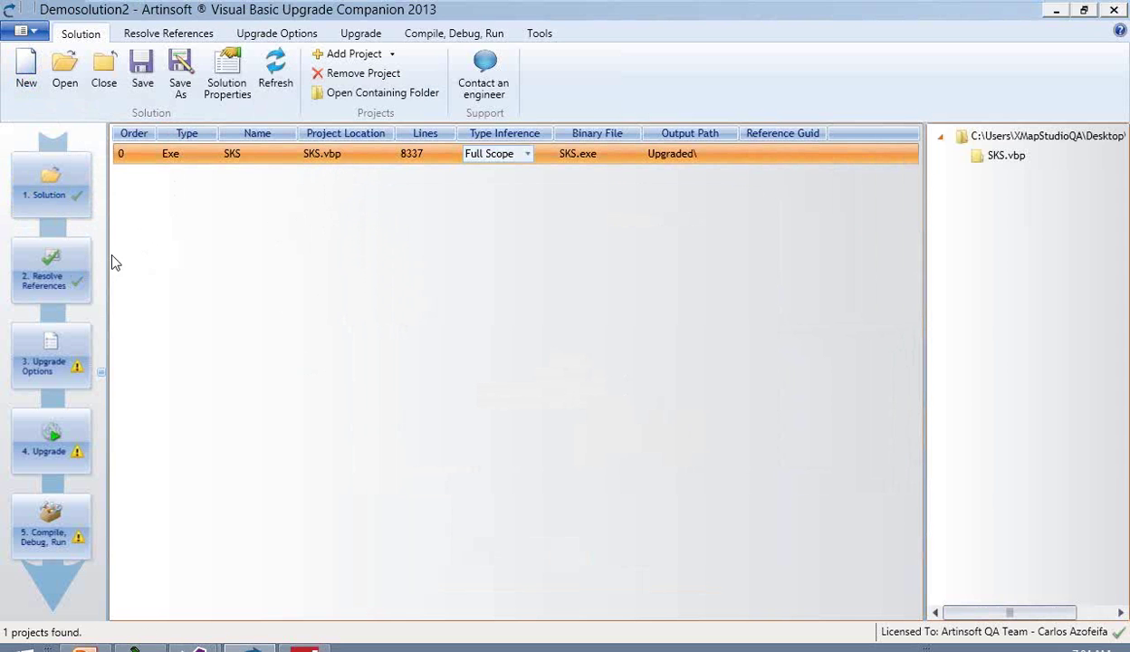
left_click(66, 262)
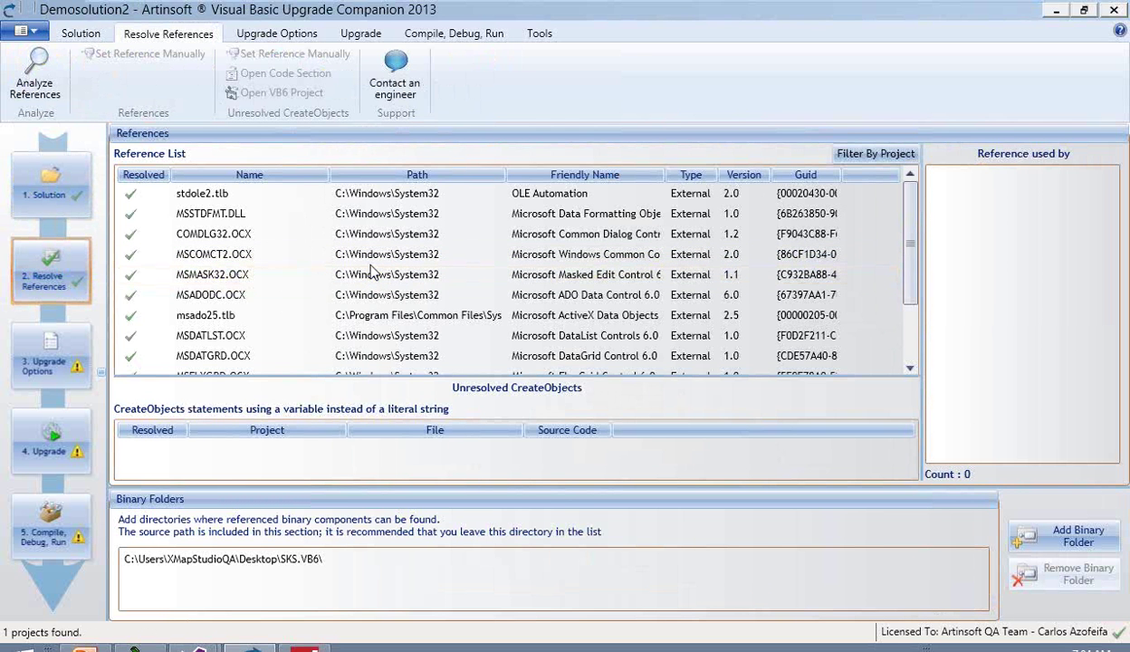
left_click(390, 262)
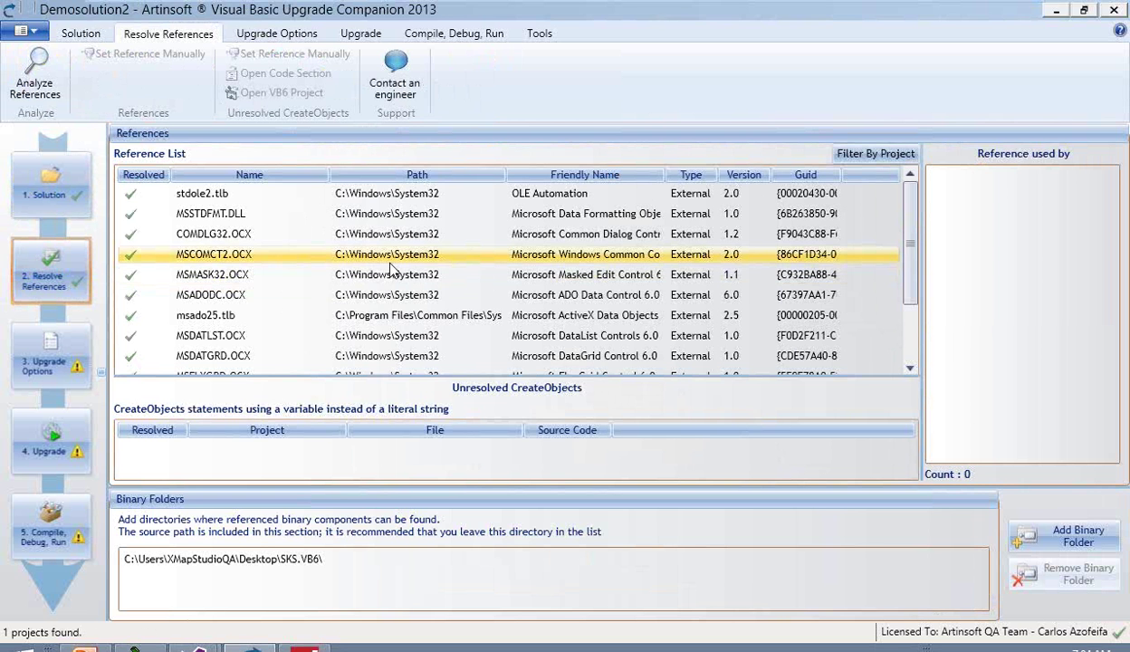
left_click(390, 268, "ctrl")
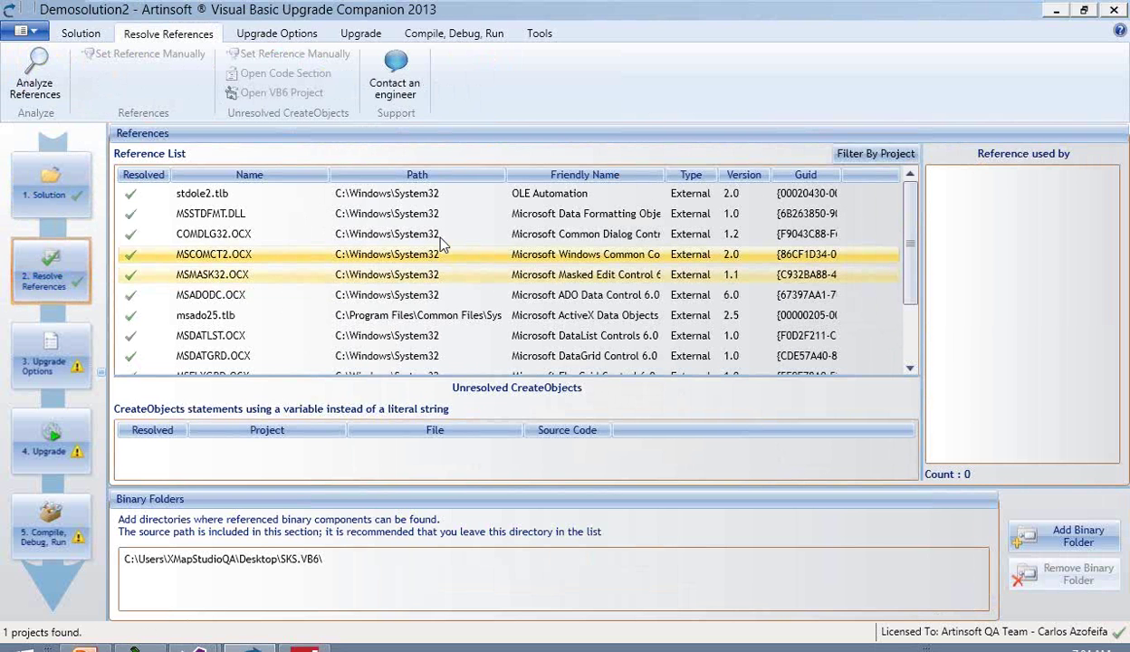
left_click(428, 205, "ctrl")
left_click(428, 269)
left_click(199, 250, "ctrl")
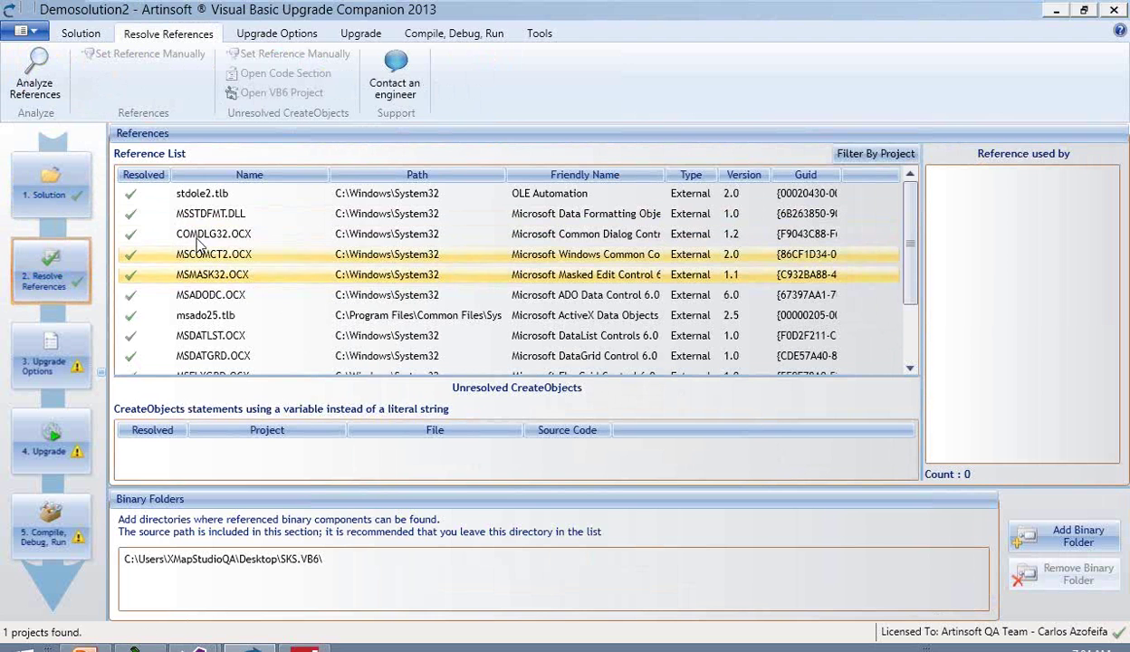
left_click(131, 193)
left_click(131, 214)
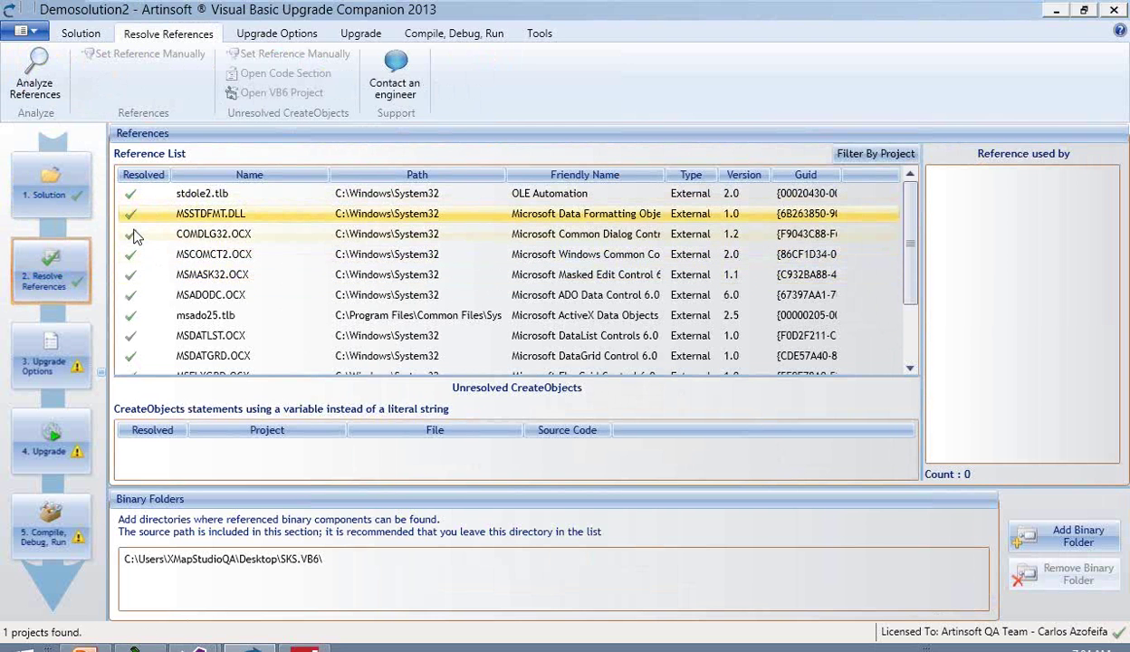
left_click(139, 276)
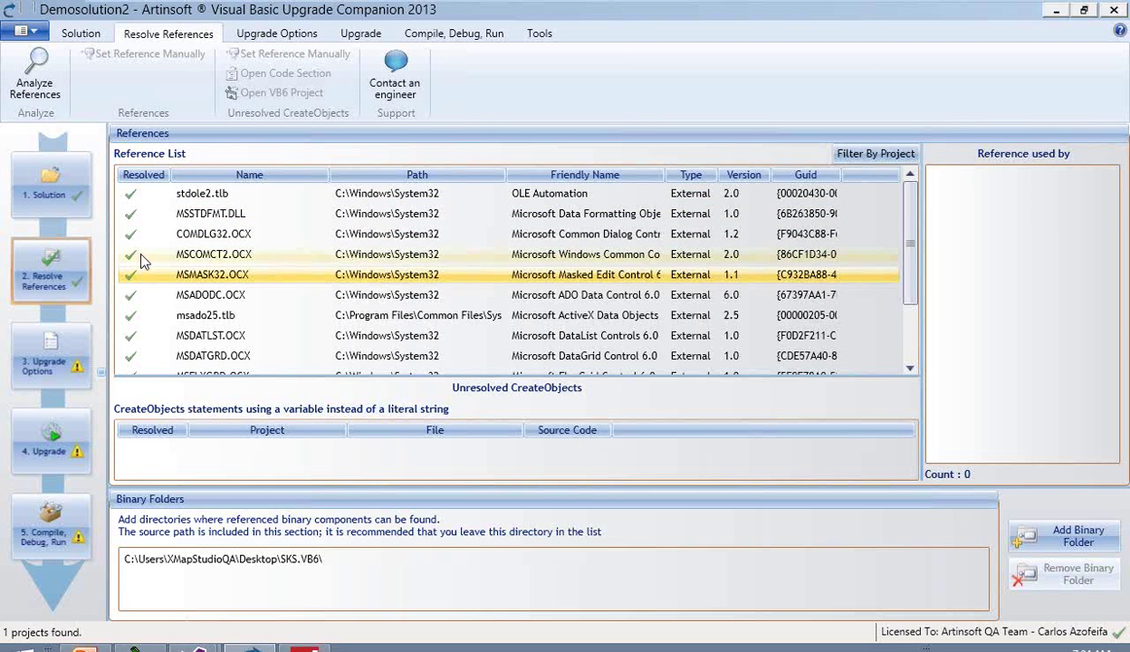
left_click(139, 255)
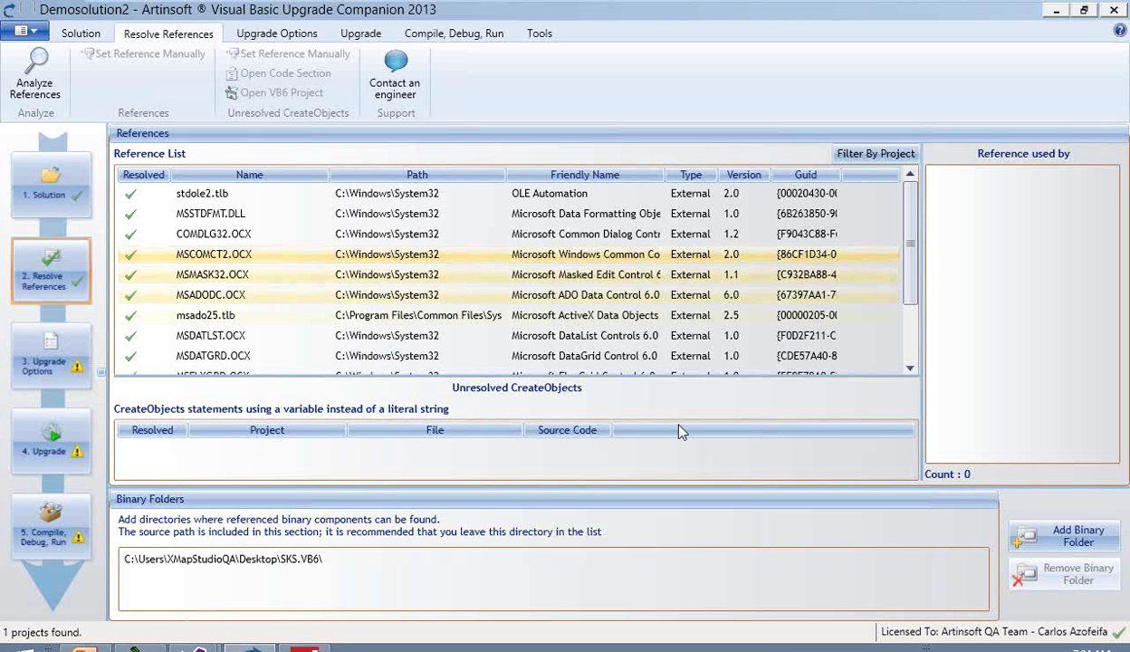
left_click(1078, 536)
left_click(1095, 540)
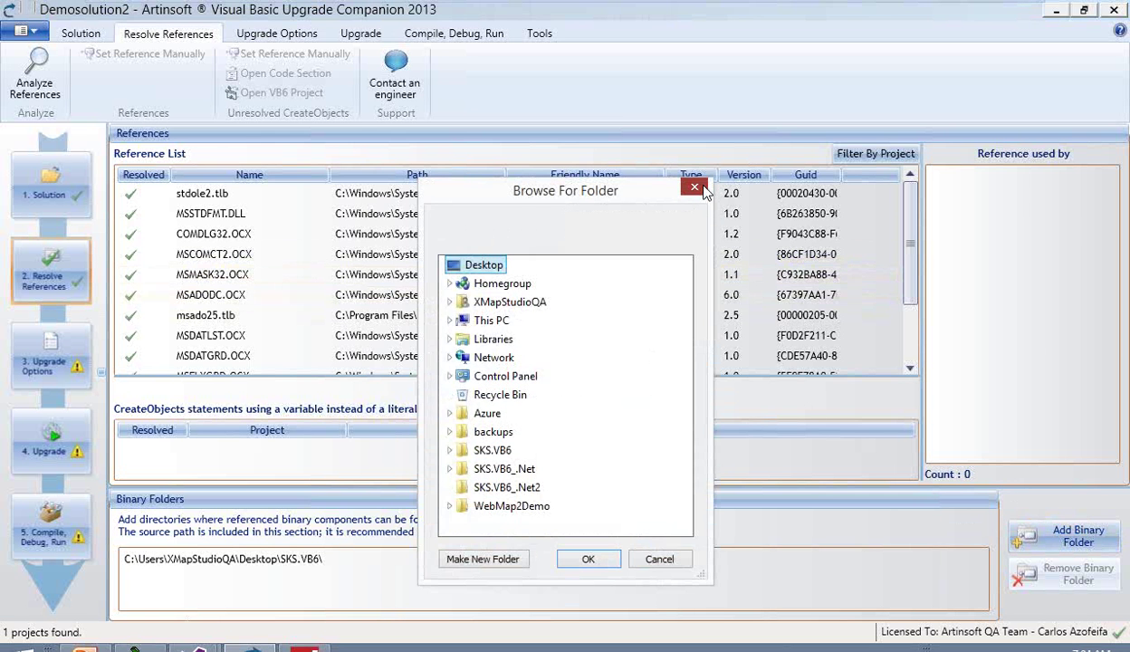
left_click(699, 189)
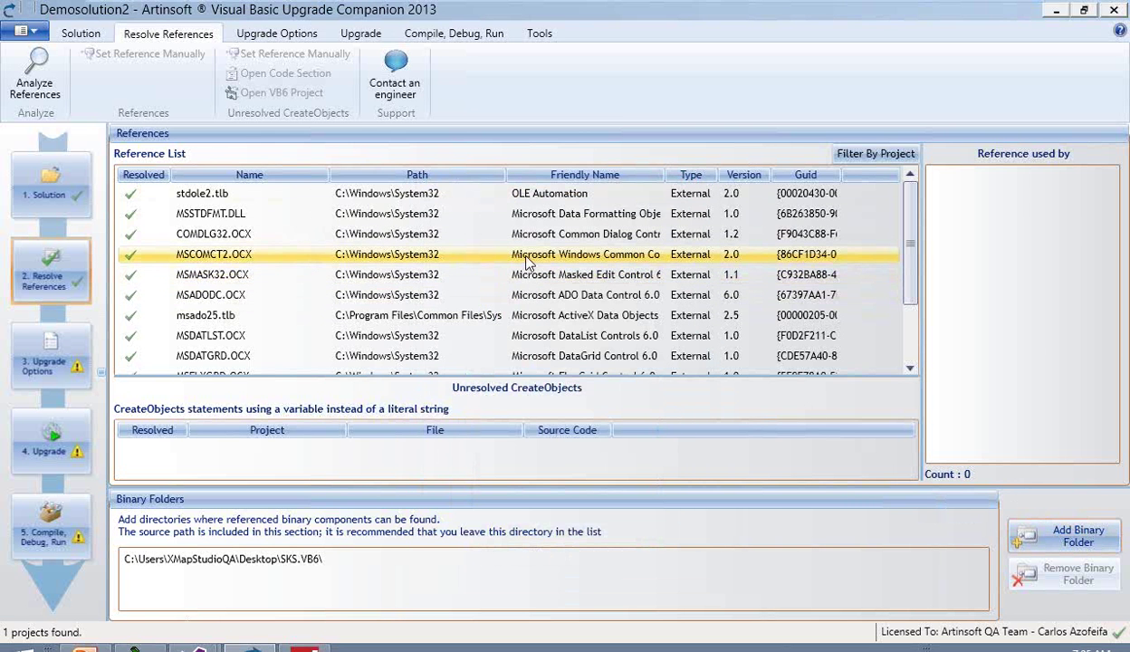
left_click(403, 295)
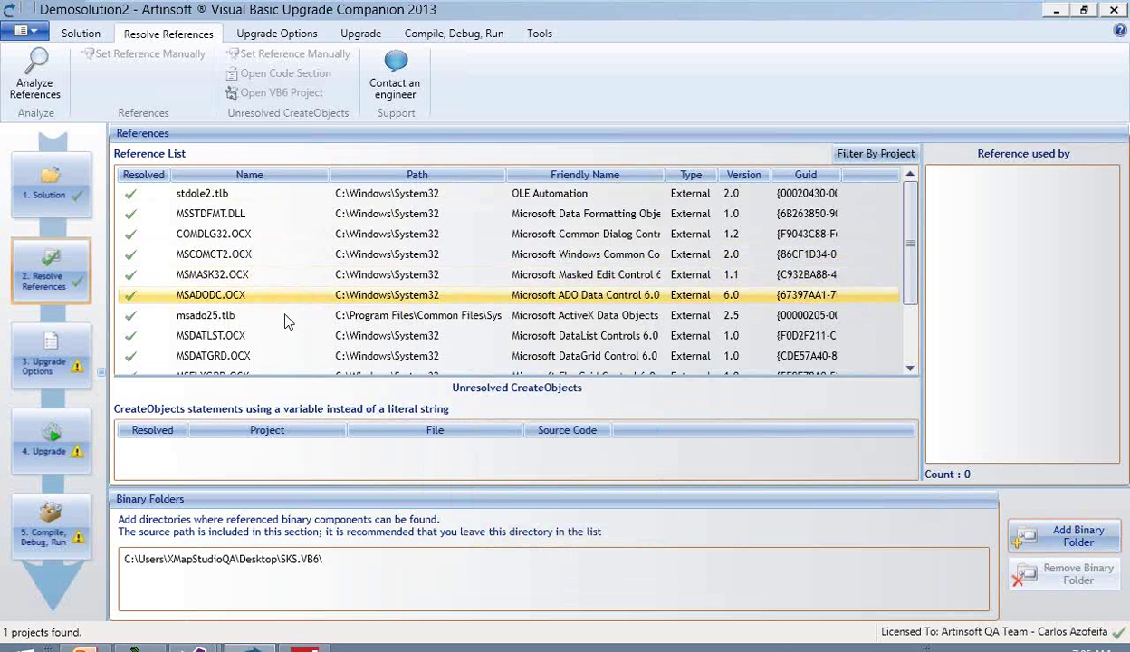
Open the upgrade options list and review the alternative conversion options offered for the ADODB feature.
left_click(55, 343)
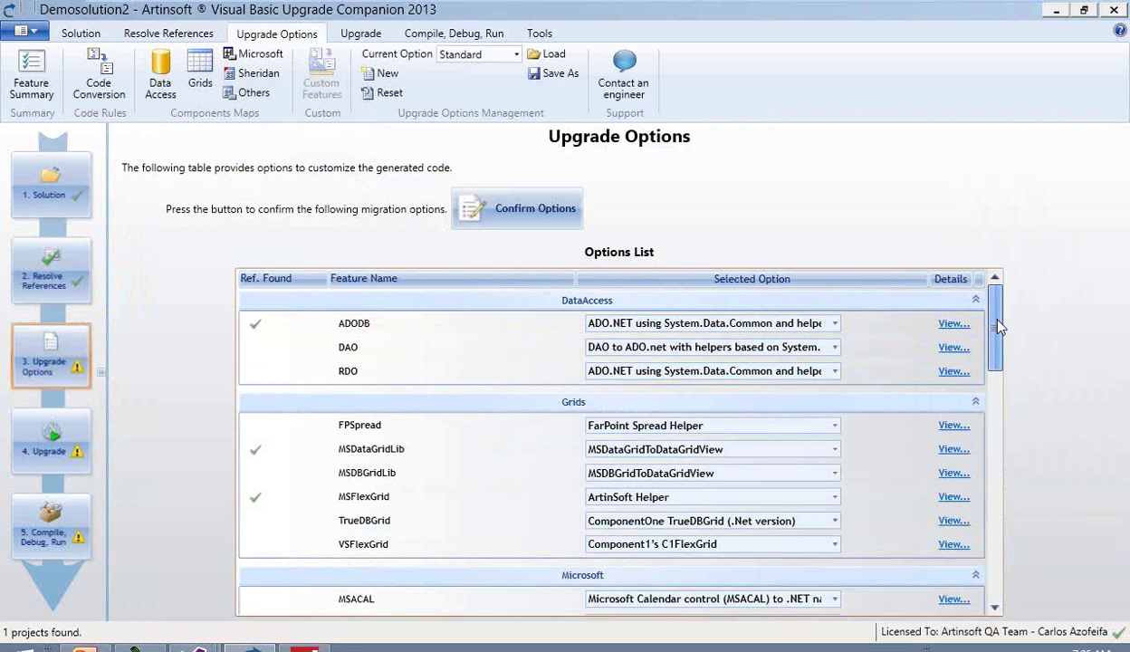
left_click_drag(997, 331, 1010, 312)
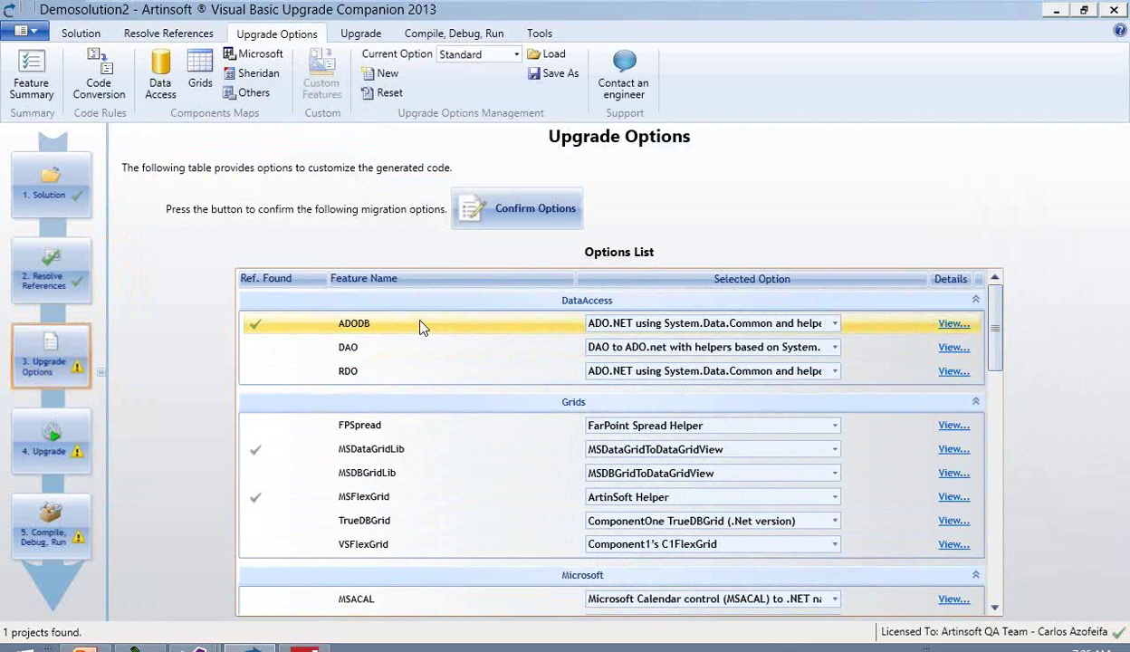
left_click(837, 328)
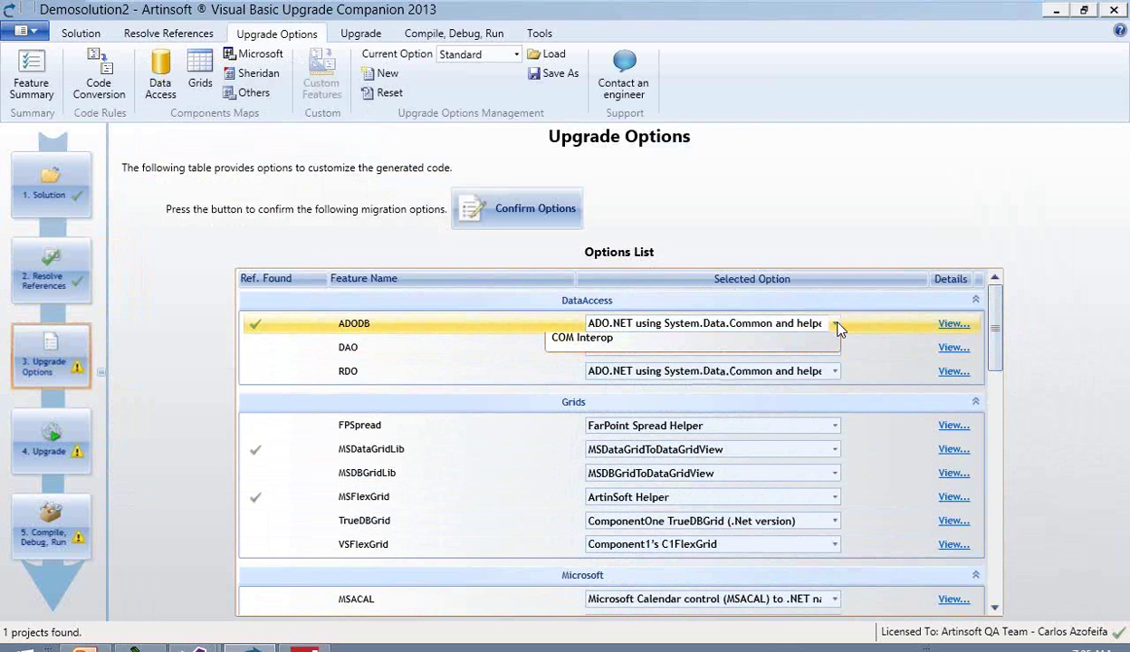
left_click(872, 336)
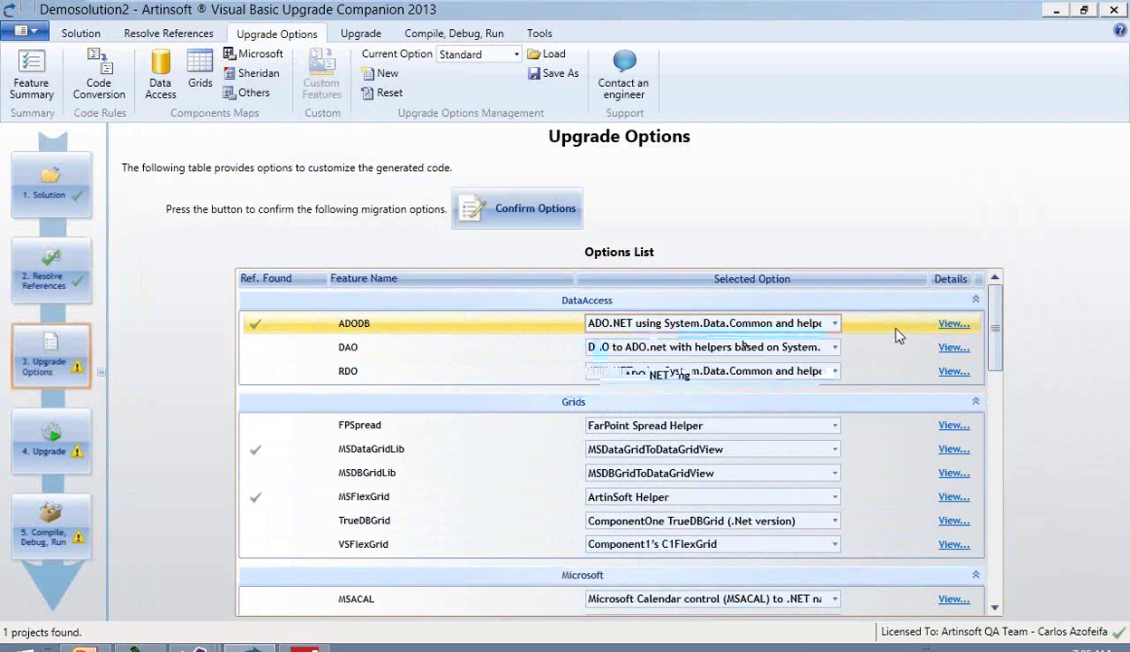
Compare ADODB's ADO.NET using SqlClient conversion details with ADO.NET using System.Data.Common and helpers classes, leaving the latter selected.
left_click(953, 324)
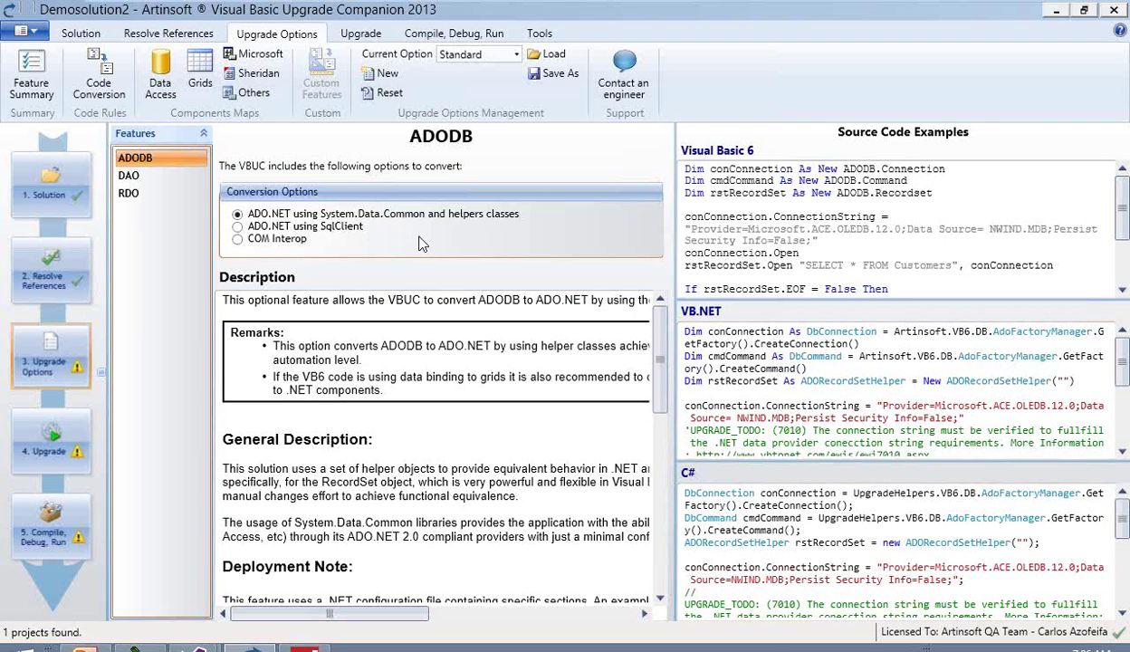
key("Down")
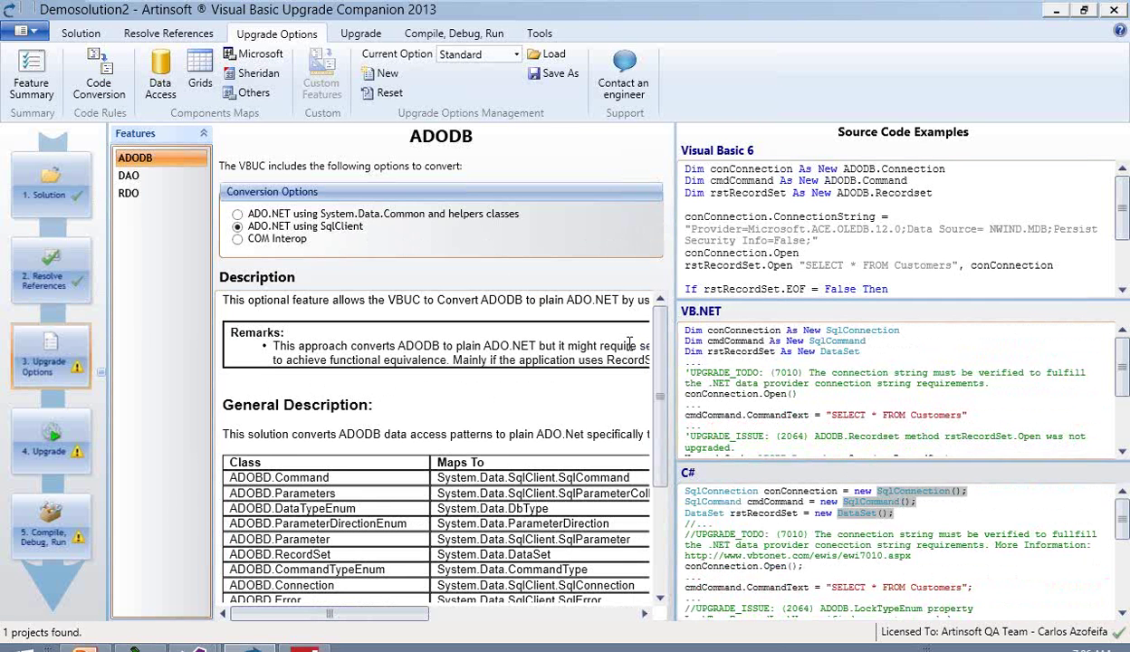
left_click(255, 216)
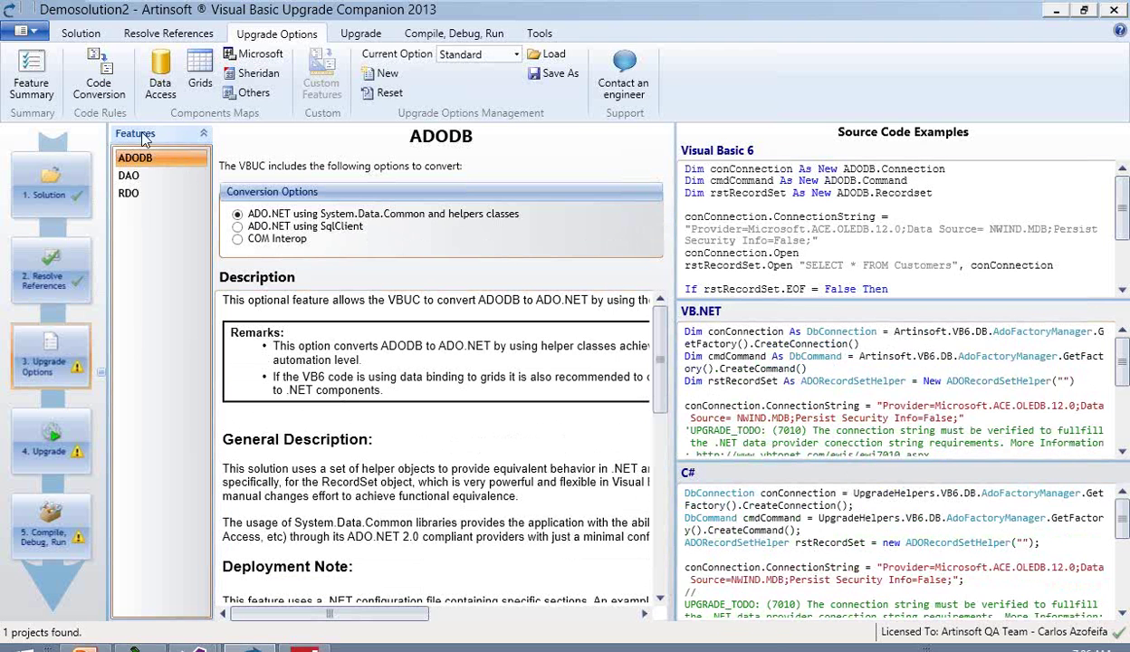
Among the code conversion rules, compare Error Handling's Convert To Try-Catch with To Try-Catch With Lambdas (C# Only), leaving the latter selected.
left_click(107, 97)
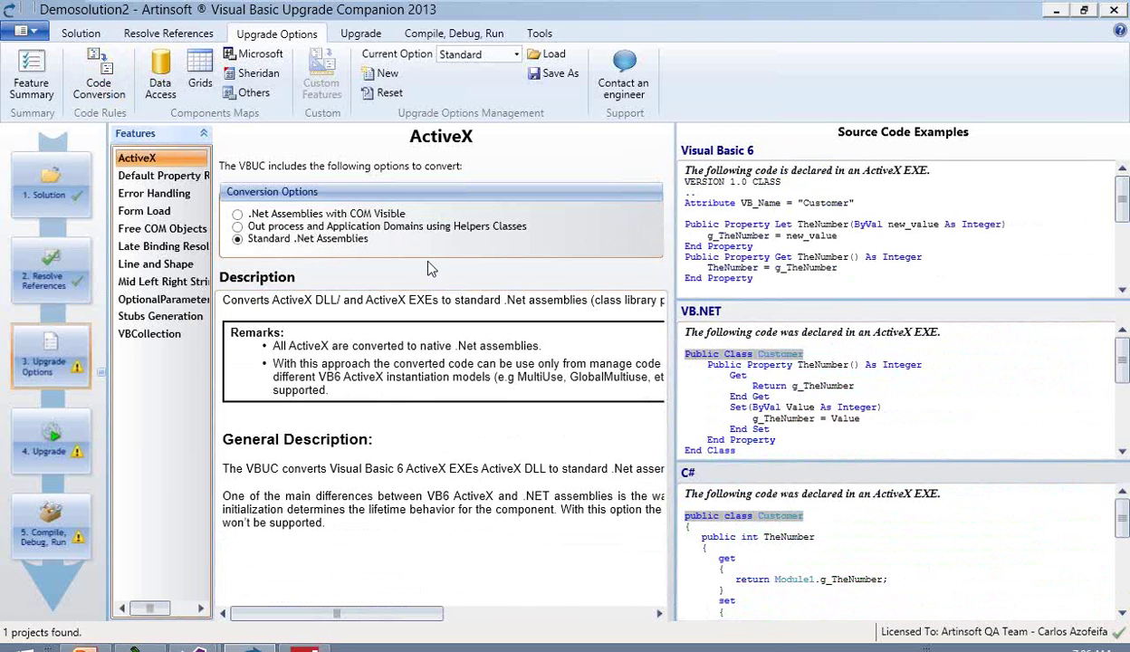
left_click(187, 198)
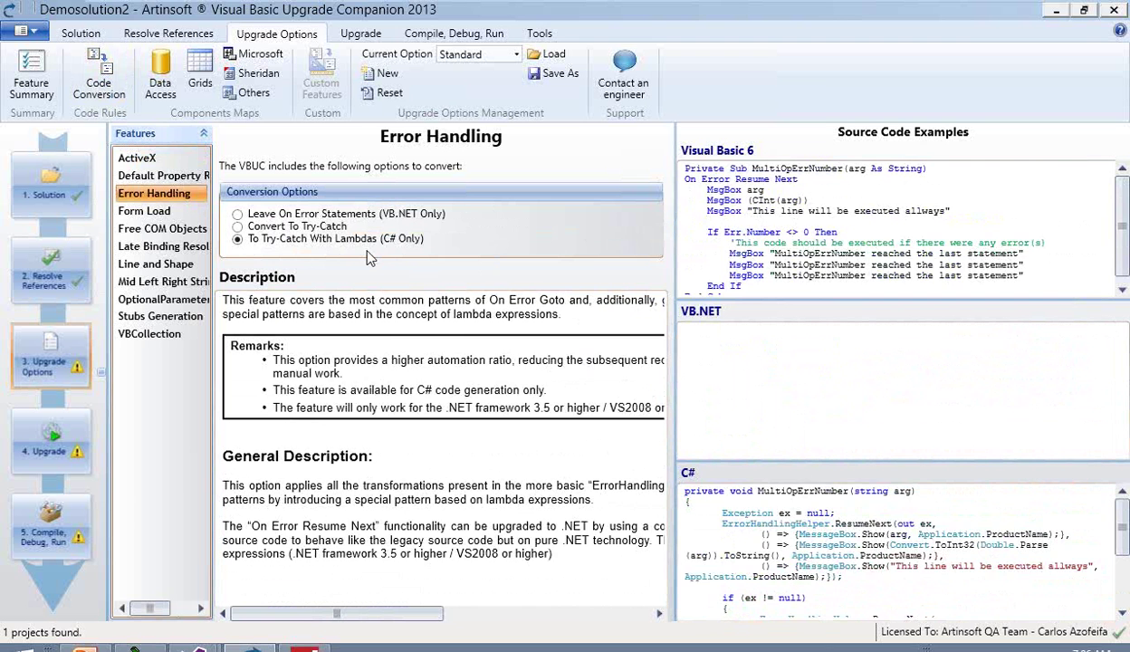
key("Up")
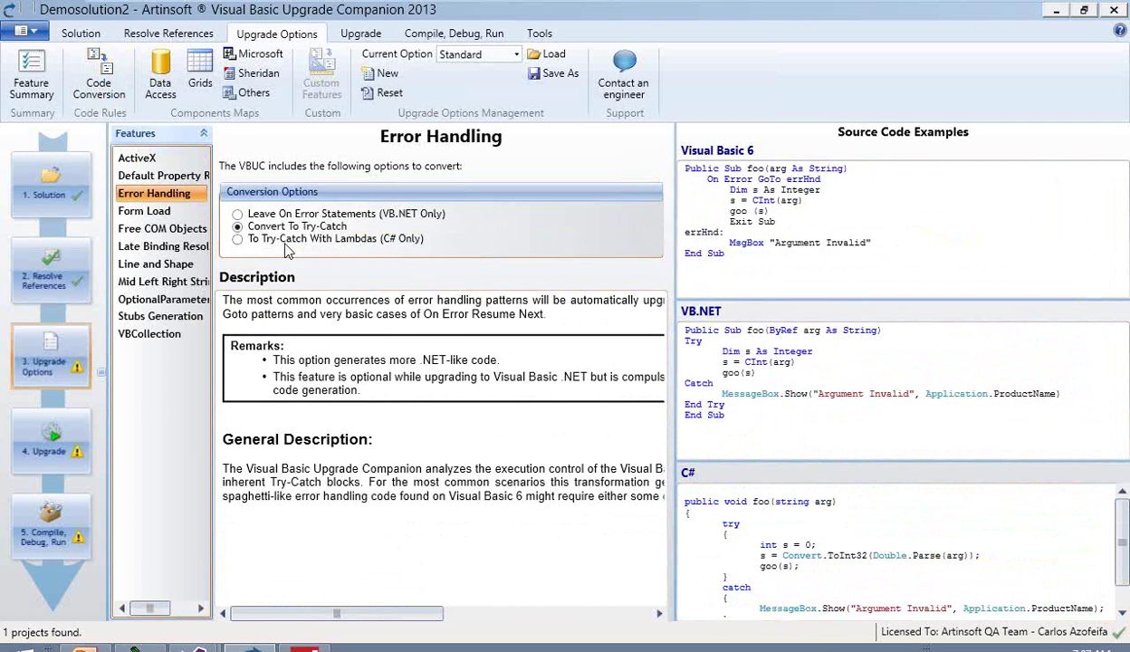
left_click(239, 240)
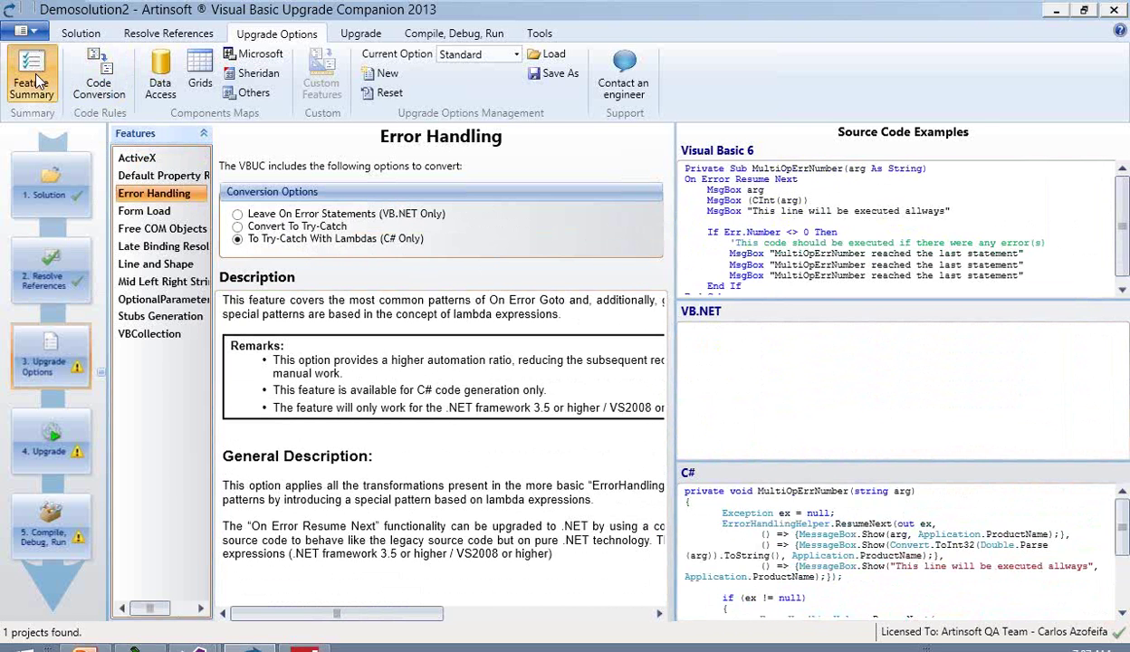
Return to the feature summary, confirm the migration options, and proceed to the Upgrade stage.
left_click(36, 80)
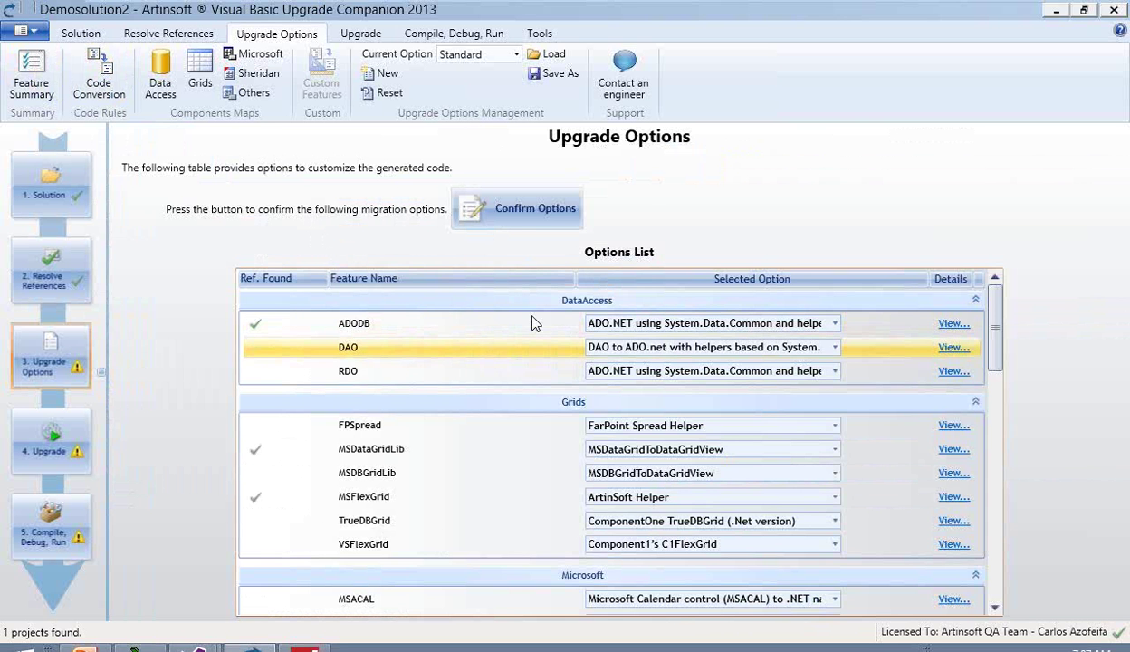
left_click(545, 202)
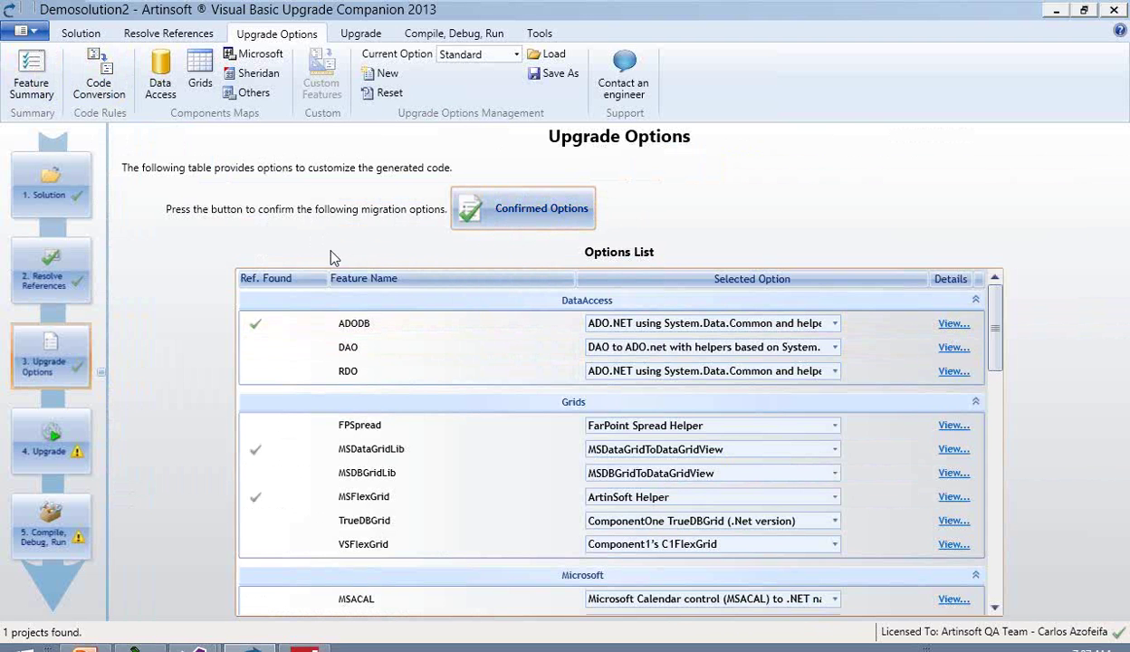
left_click(78, 437)
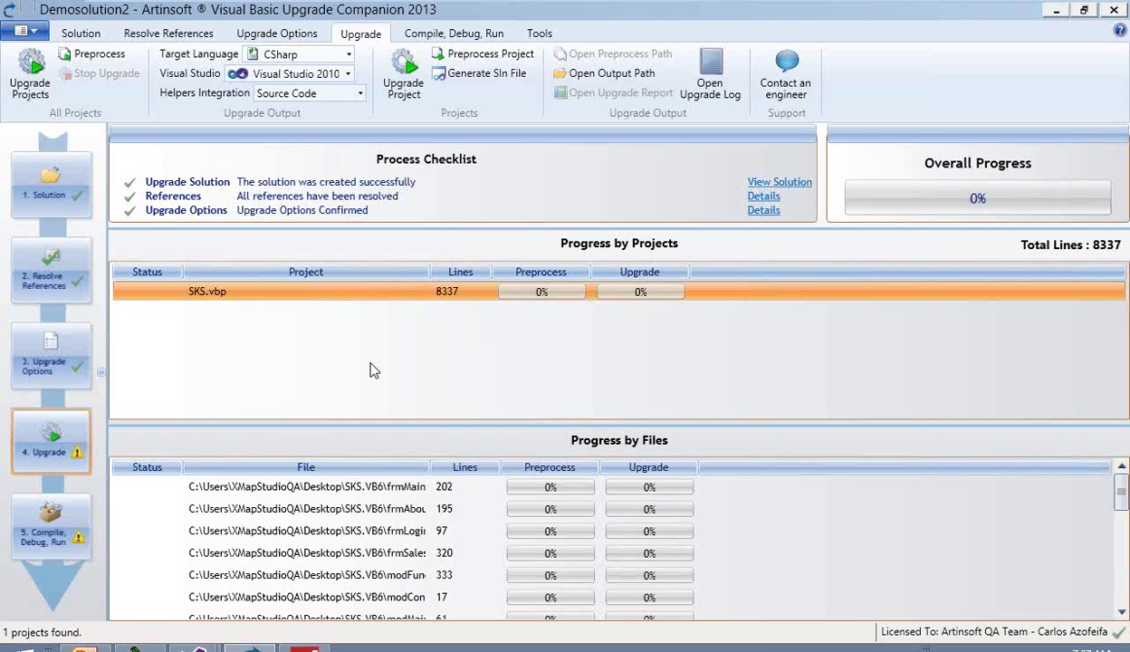
Set the upgrade output to target language CSharp and Visual Studio 2013.
left_click(349, 55)
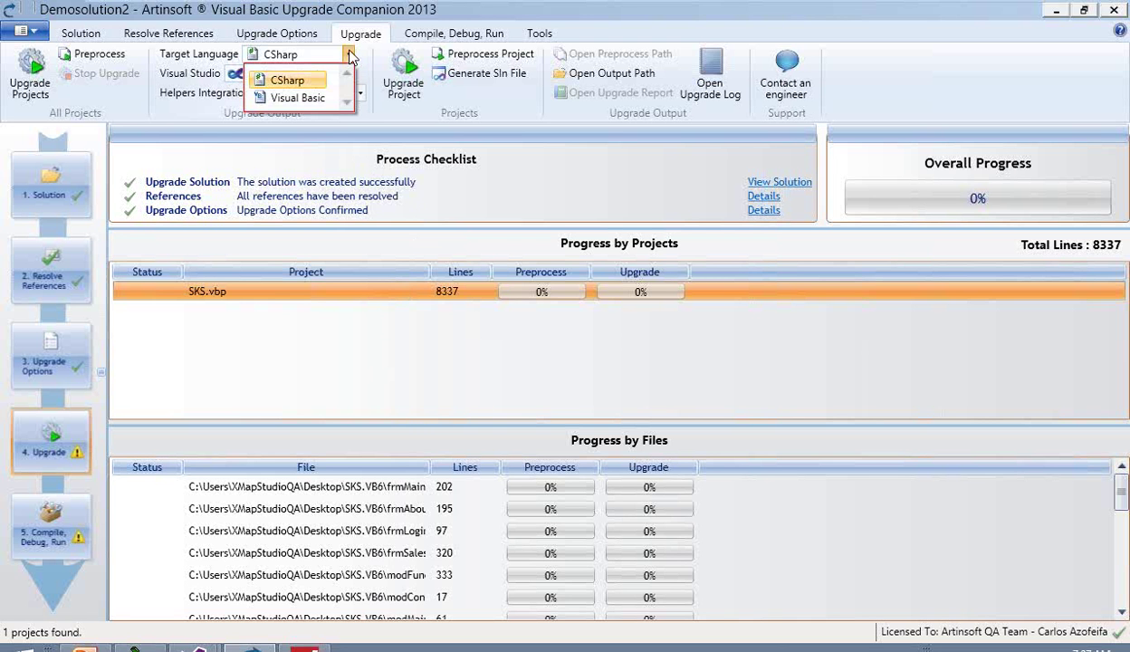
left_click(299, 80)
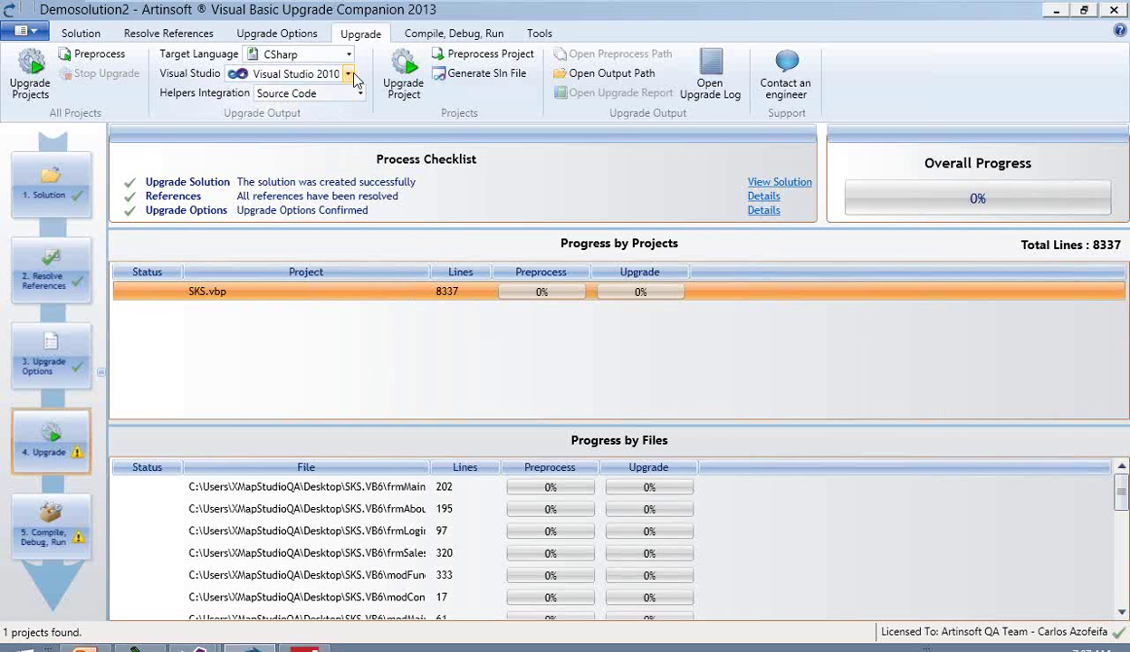
left_click(348, 74)
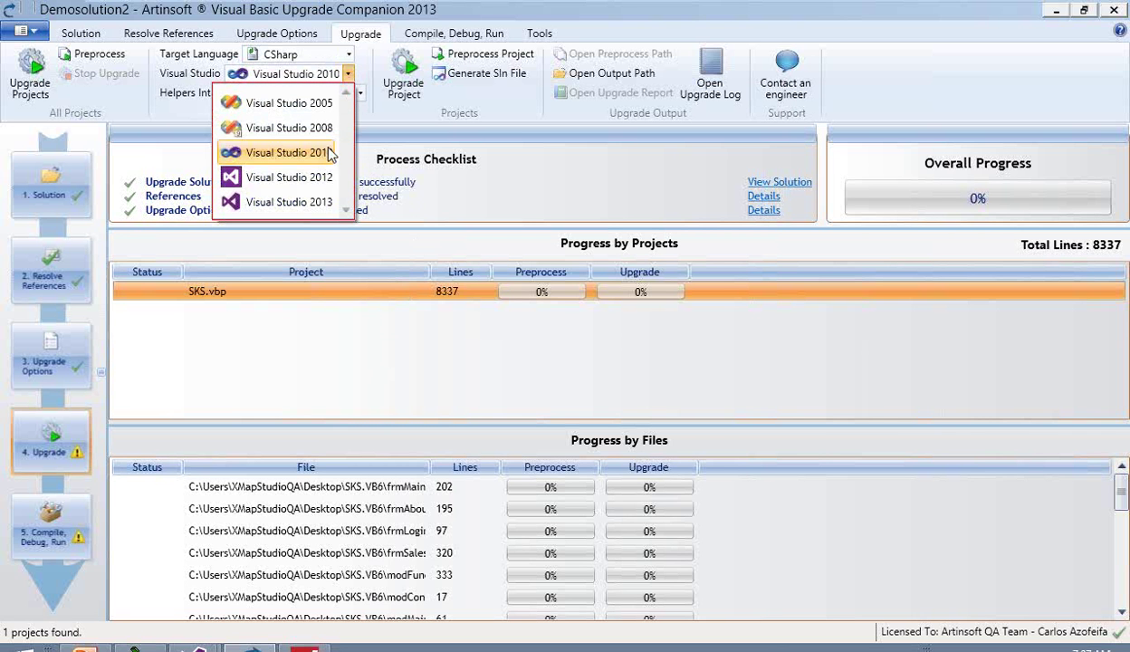
left_click(309, 204)
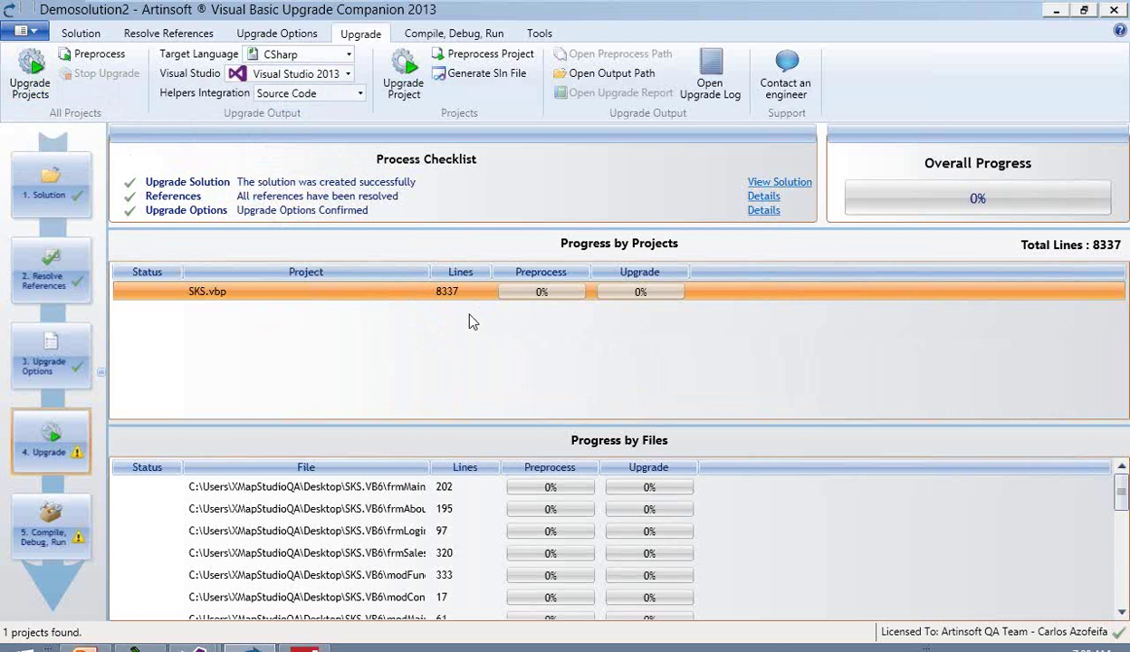
Switch to the UpgradeSolution1 window in Visual Studio and examine the designer layout of frmOrderReception.
left_click(1057, 12)
mouse_move(191, 644)
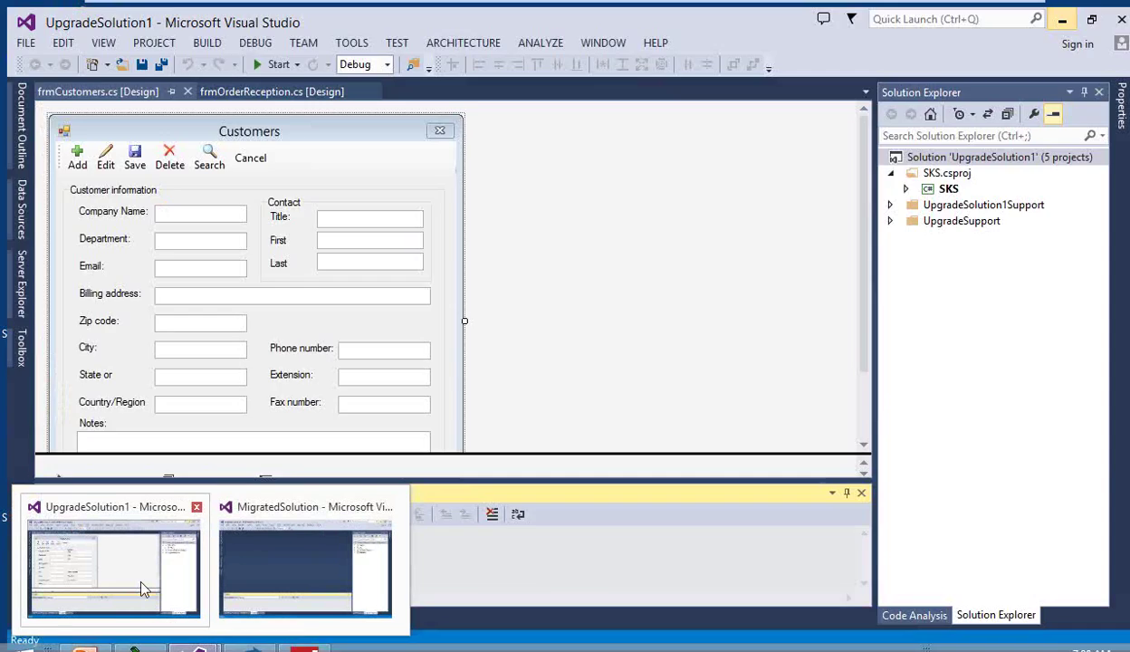
left_click(140, 588)
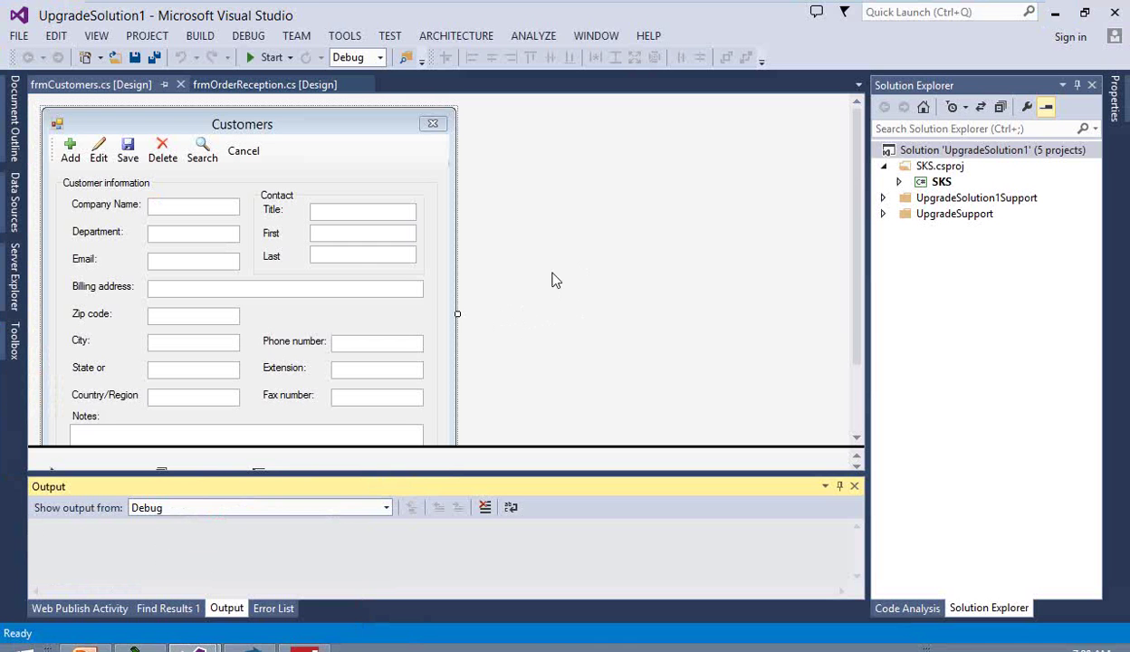
left_click(262, 87)
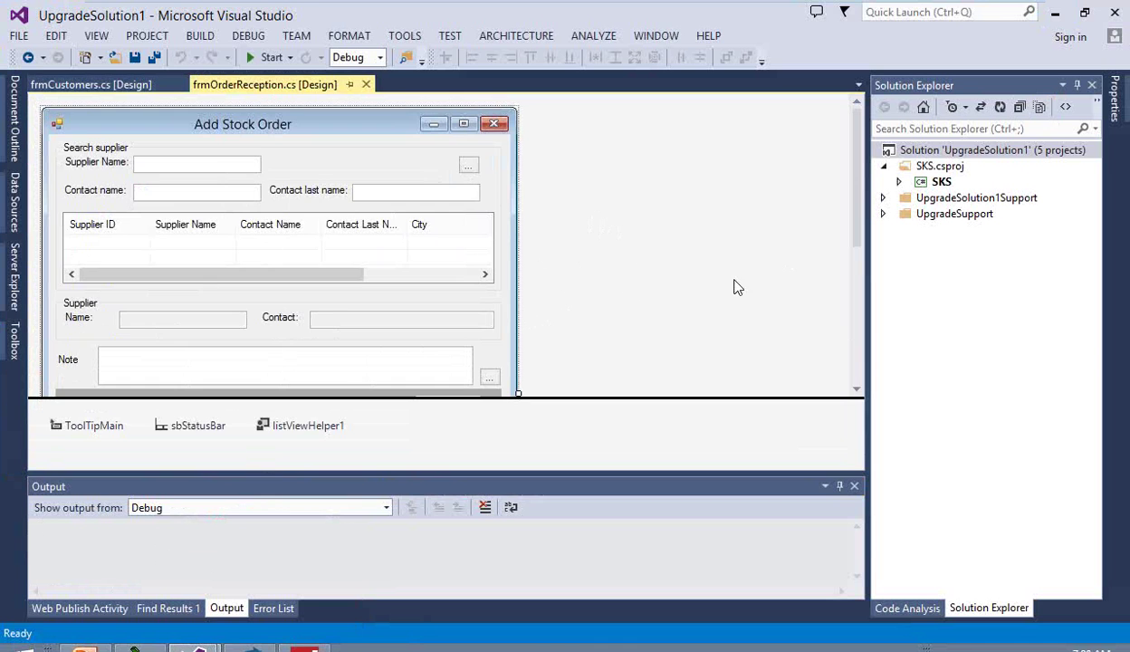
scroll(735, 265, "down", 4)
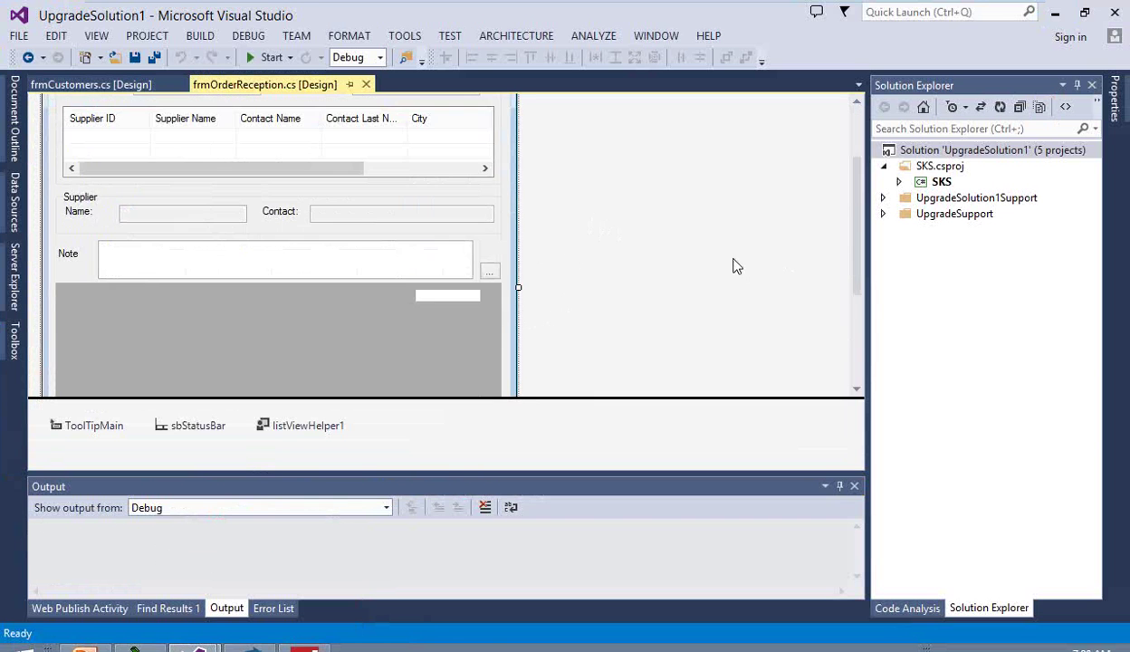
scroll(734, 264, "up", 4)
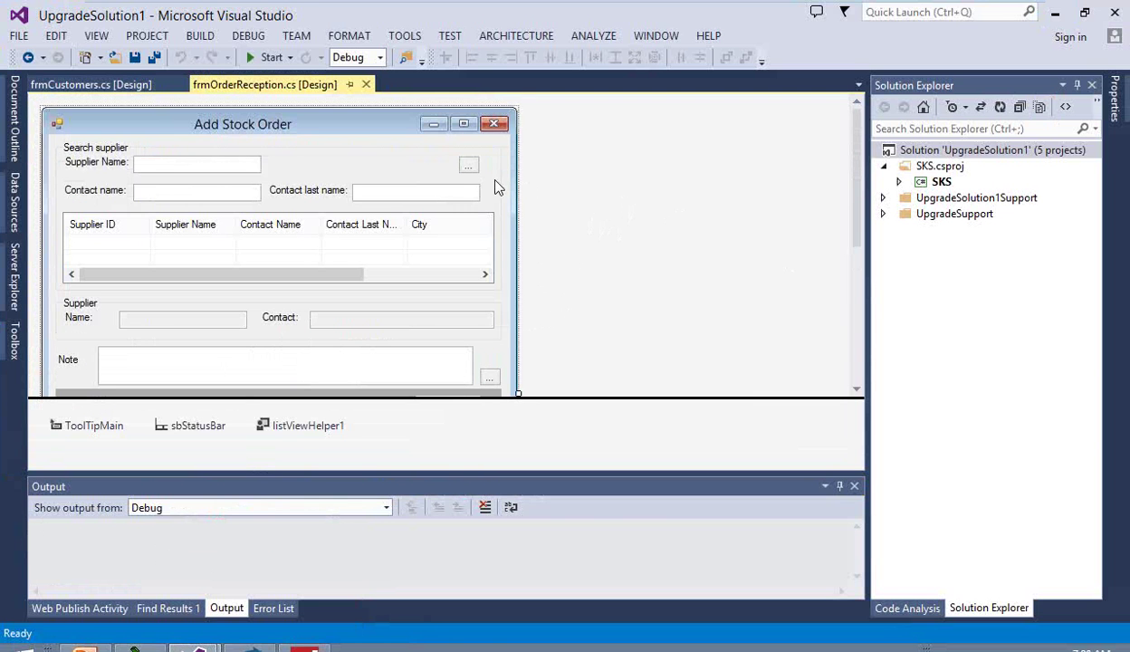
Expand the SKS project and open the source code of frmCustomers.cs.
left_click(898, 182)
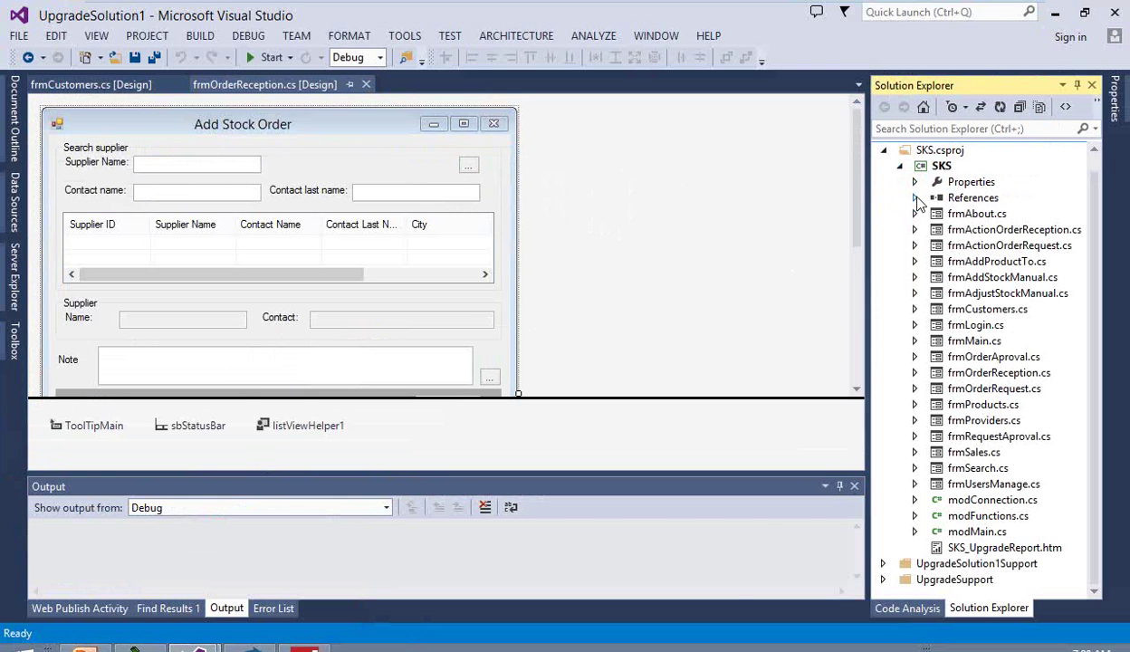
right_click(994, 309)
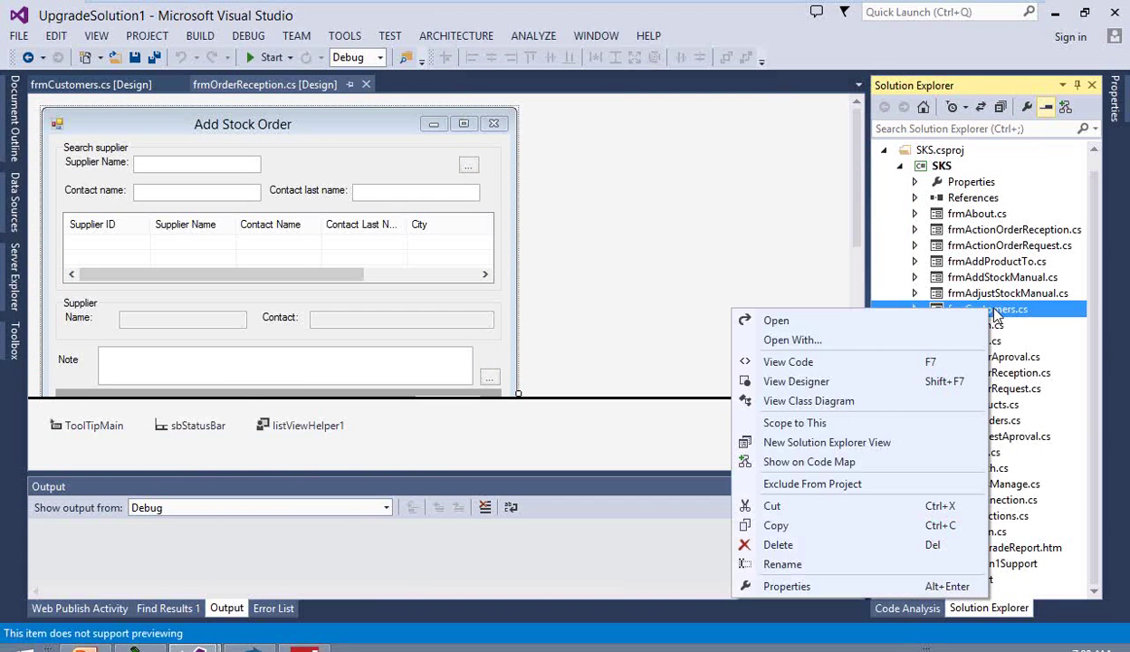
left_click(793, 362)
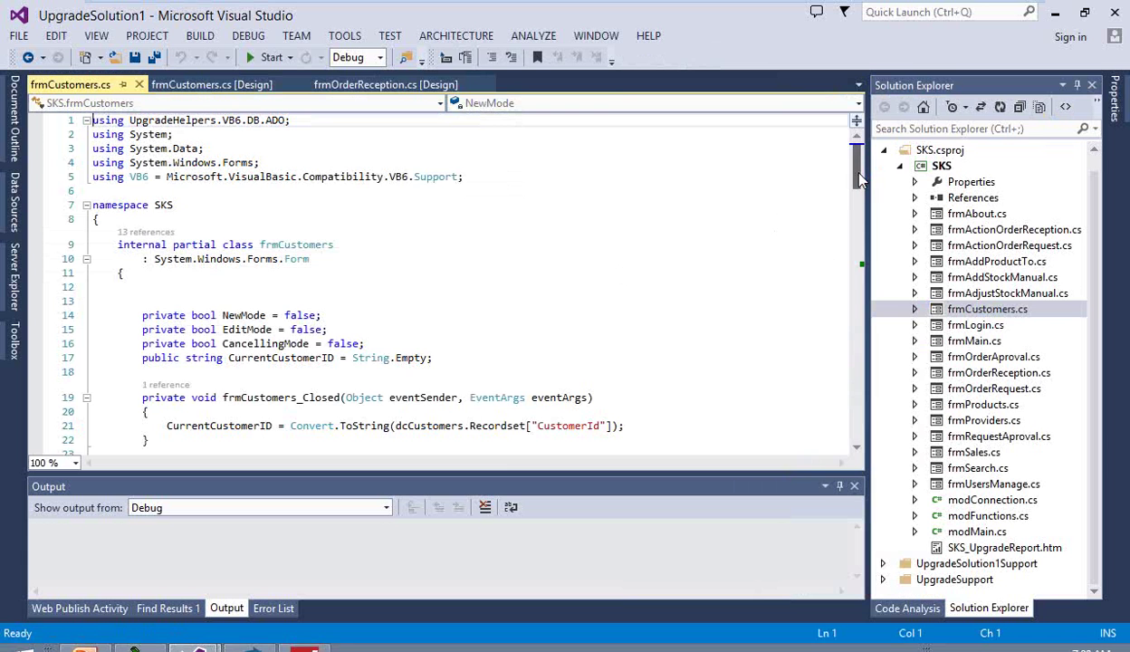
Examine the commented-out dcCustomers events, the Form_Load upgrade warning with its information link, and the HandleCommands method in frmCustomers.cs.
left_click_drag(858, 174, 851, 210)
left_click_drag(142, 245, 235, 359)
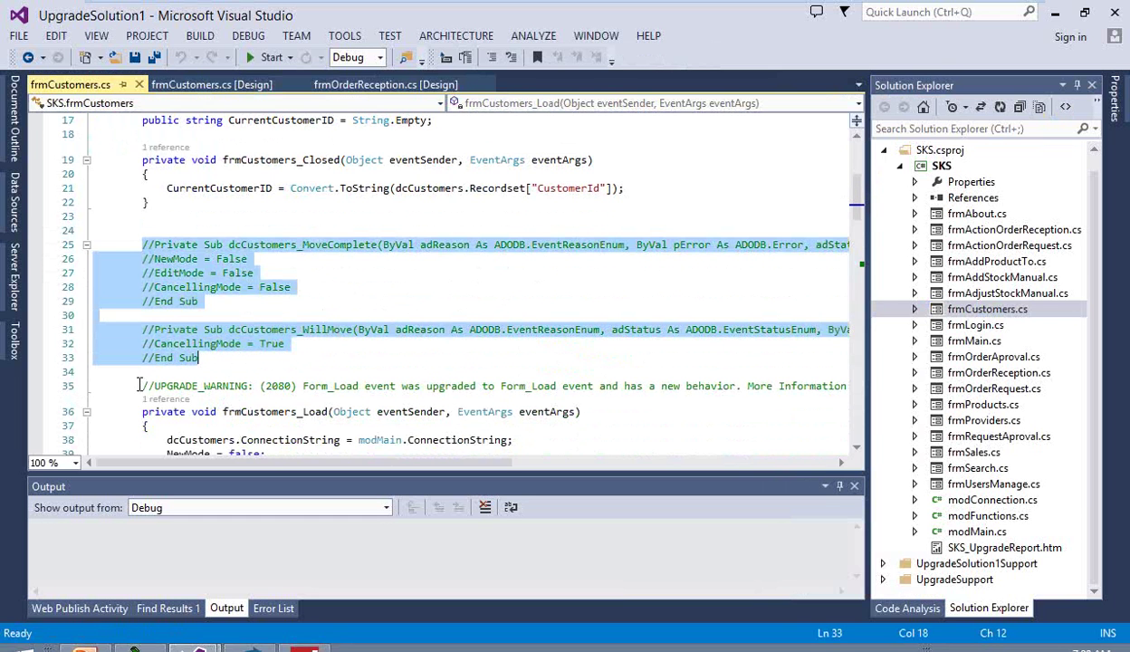
left_click_drag(140, 383, 619, 386)
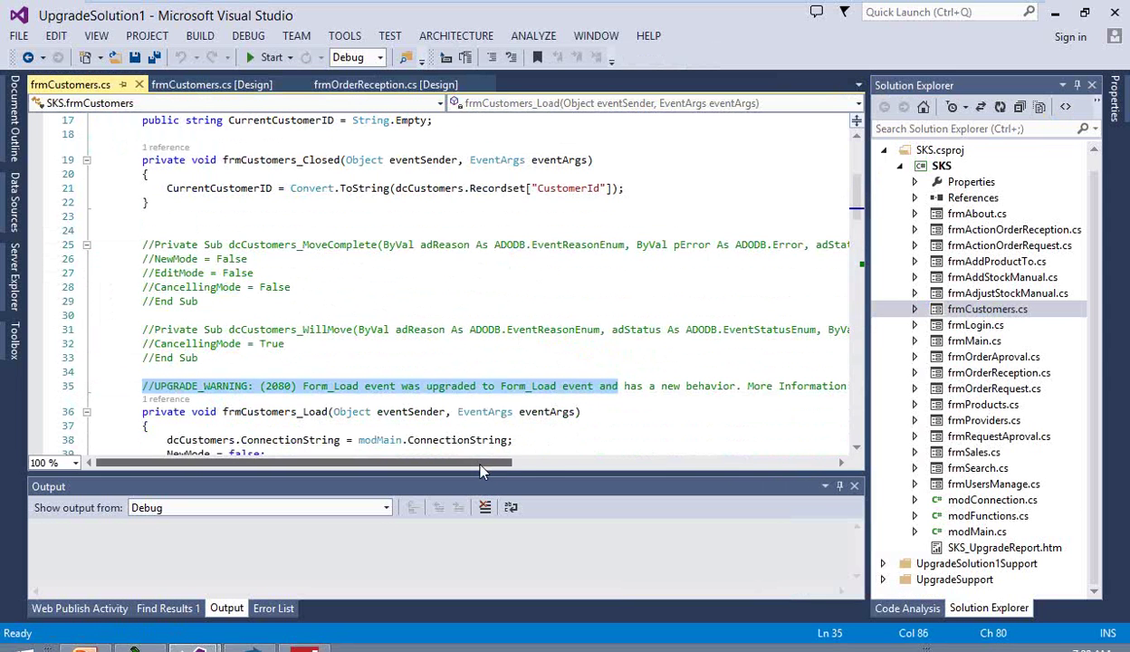
left_click_drag(480, 470, 650, 465)
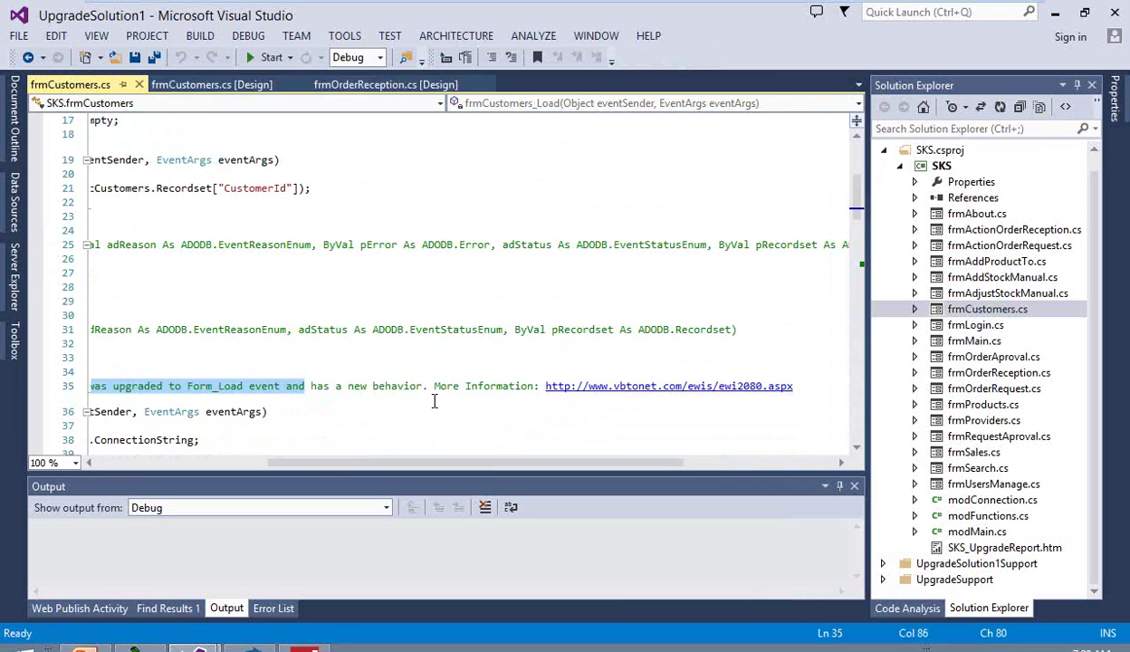
left_click_drag(304, 464, 136, 463)
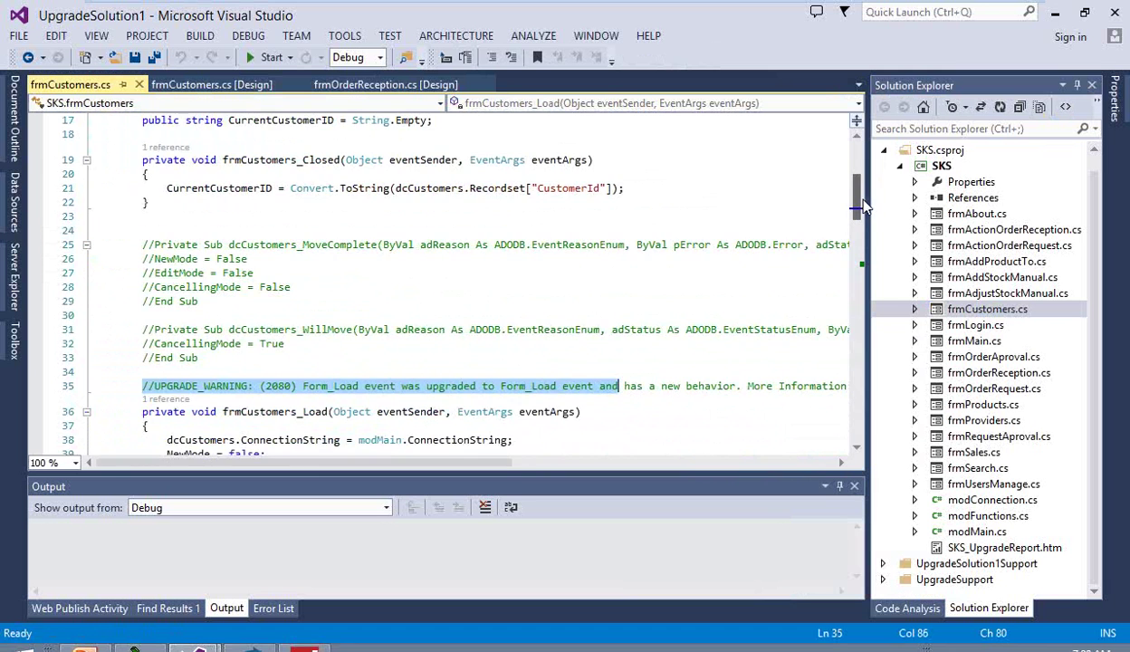
left_click_drag(858, 207, 867, 248)
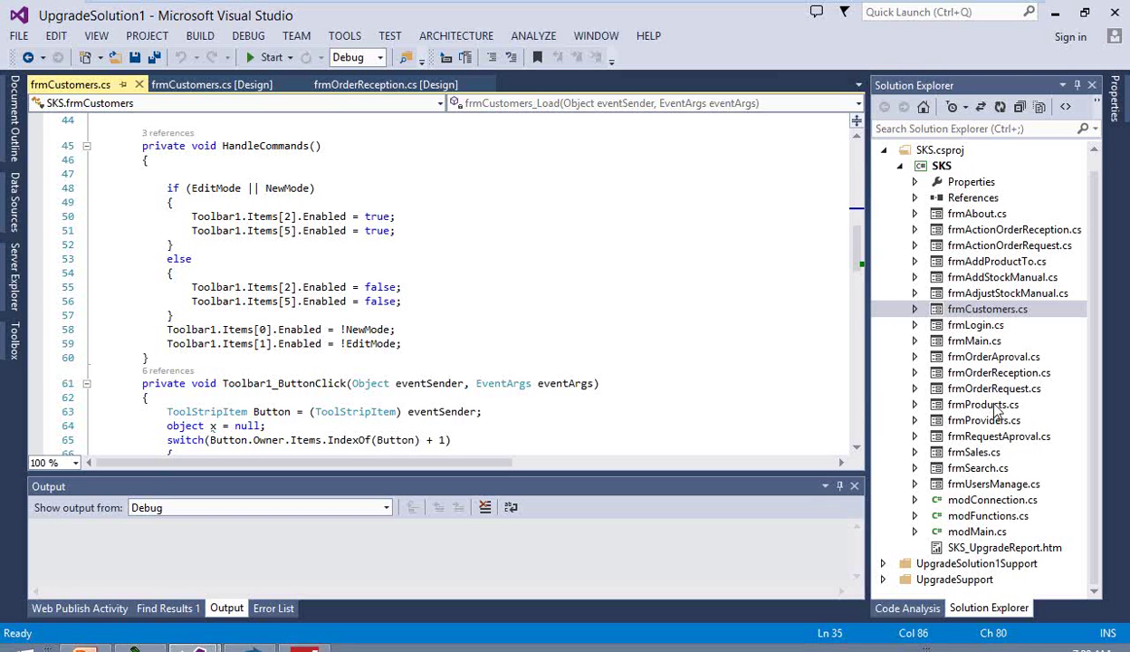
Collapse the SKS project and expand UpgradeSolution1Support and UpgradeSupport, down to DataGridViewFlex, to examine the helper projects.
left_click(903, 167)
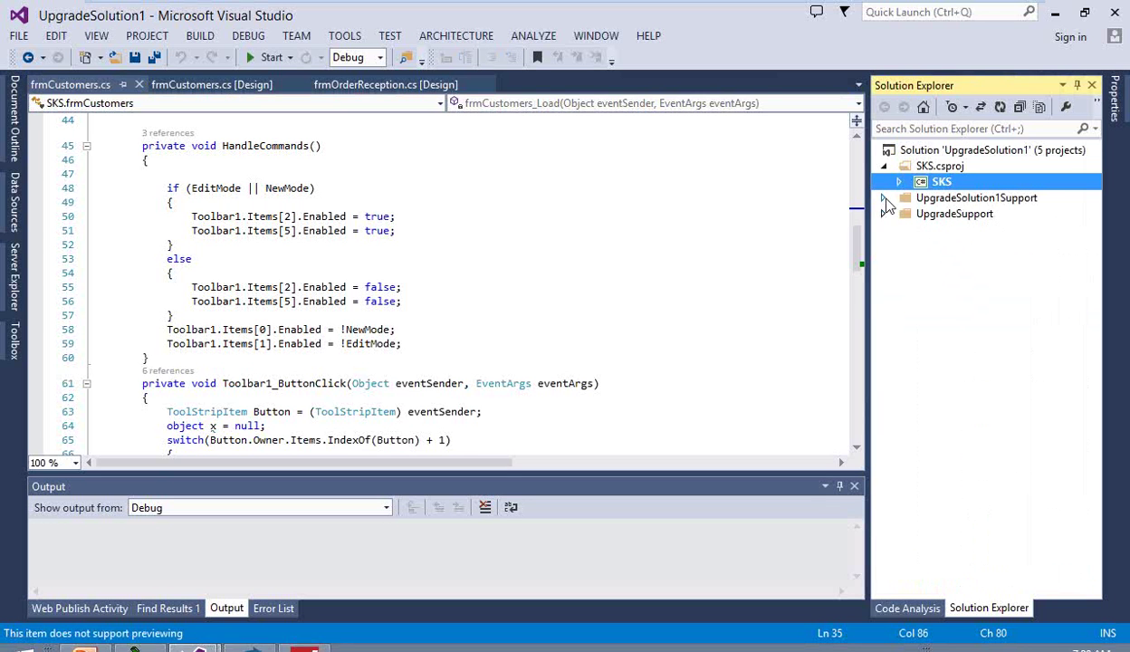
left_click(885, 198)
left_click(885, 230)
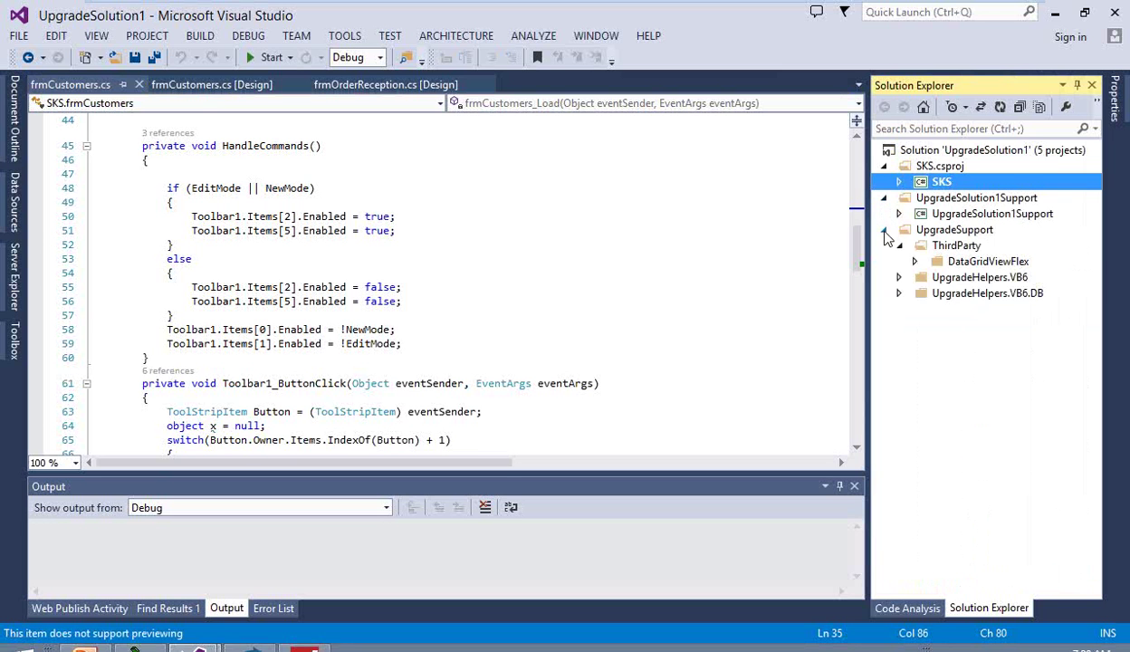
left_click(915, 262)
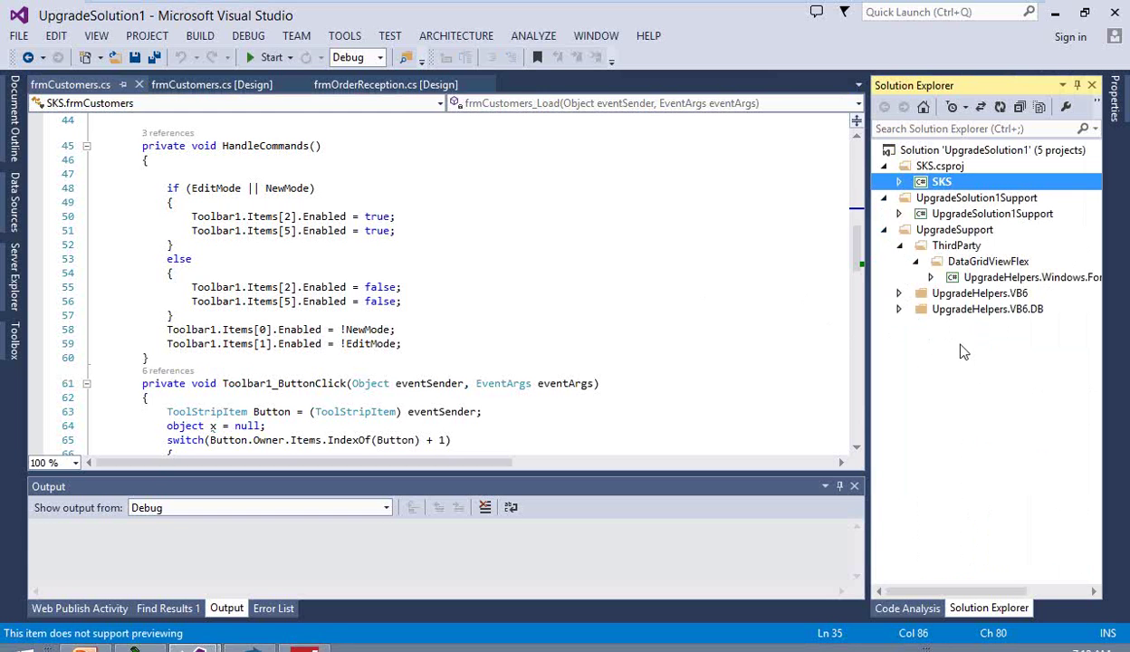
Run the upgraded SKS application in Debug configuration.
left_click(271, 58)
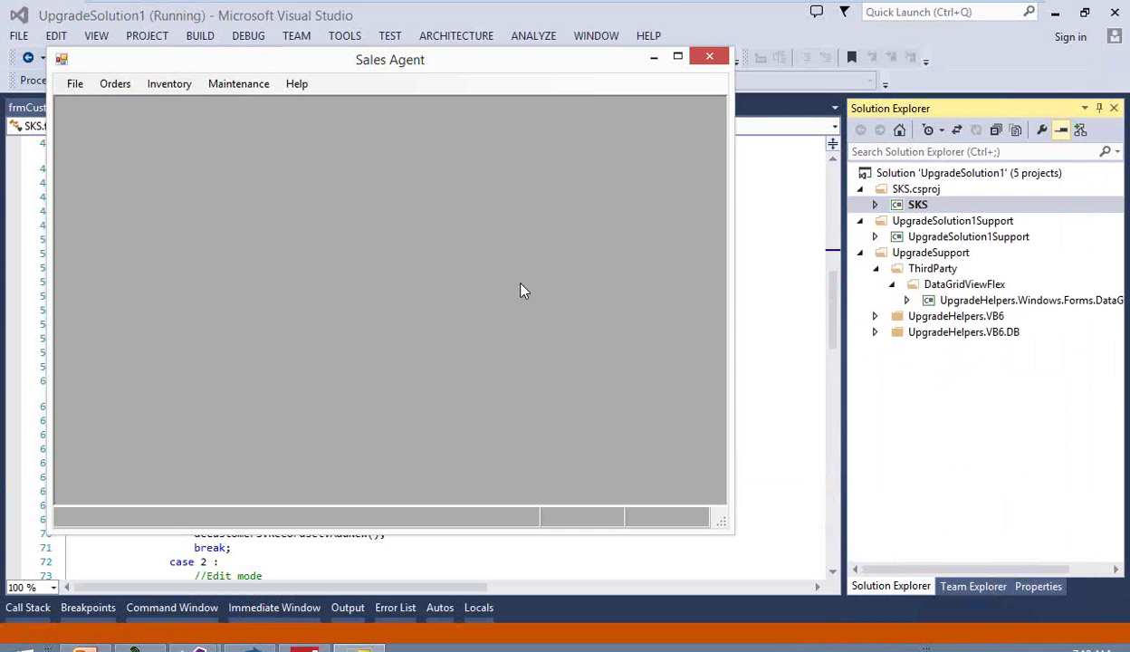
Enlarge the running Sales Agent window, open the Manage Customers form, and move it nearer the window's upper-left corner.
left_click_drag(718, 532, 800, 578)
left_click(75, 90)
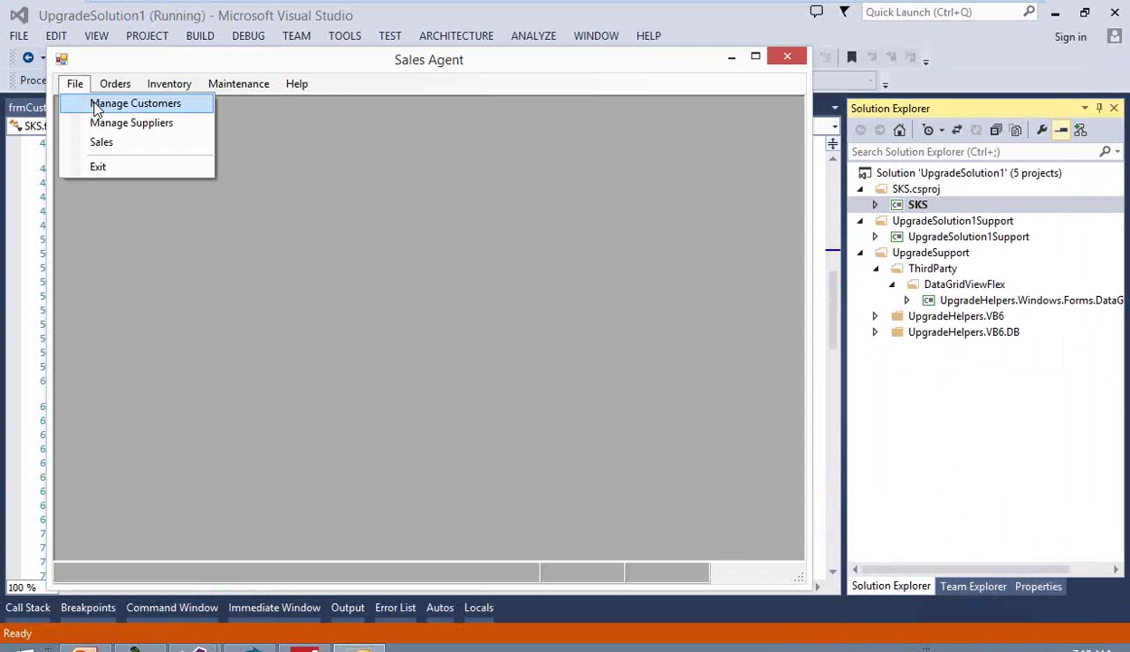
left_click(110, 105)
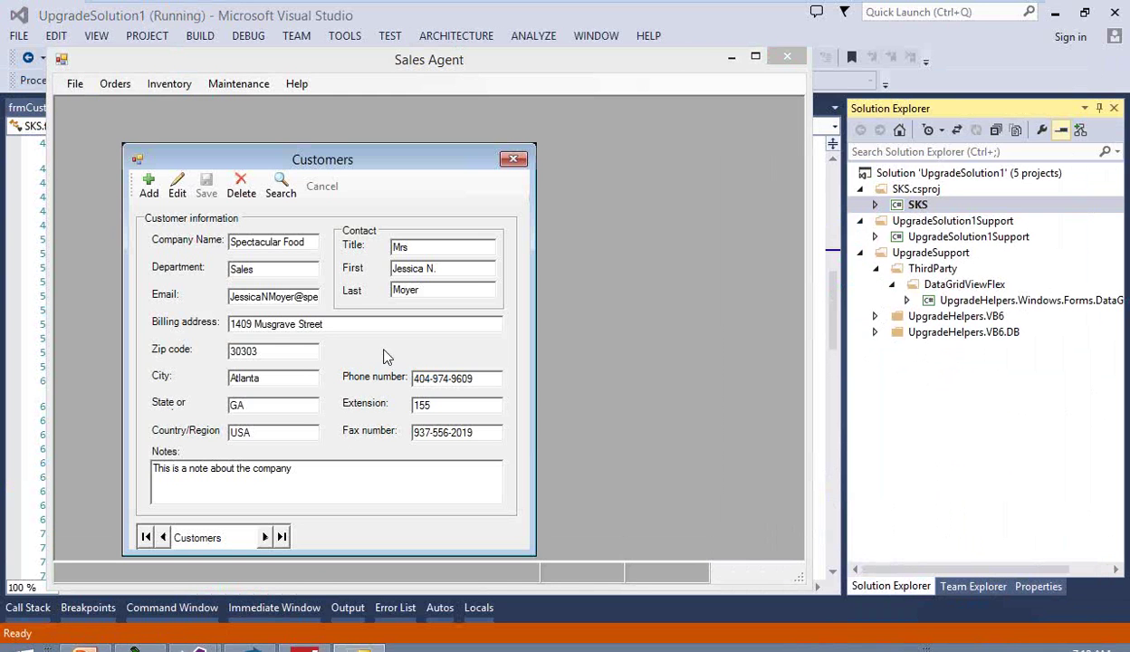
left_click_drag(334, 163, 309, 117)
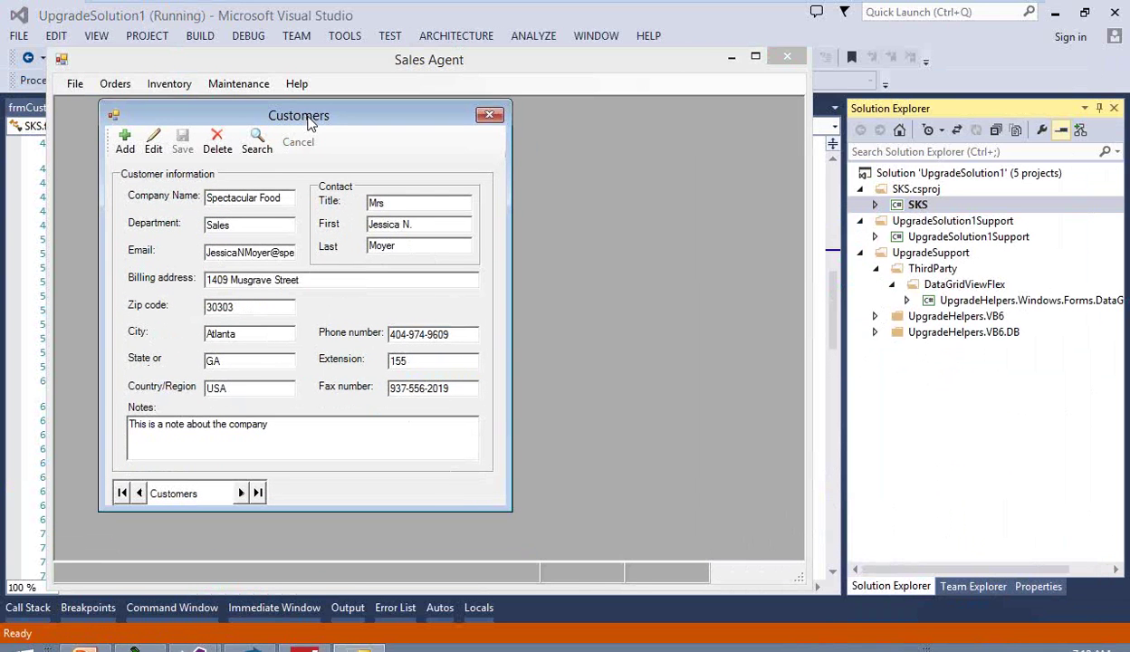
Open the Create Invoice form and list the orders with status All.
left_click(126, 90)
left_click(151, 122)
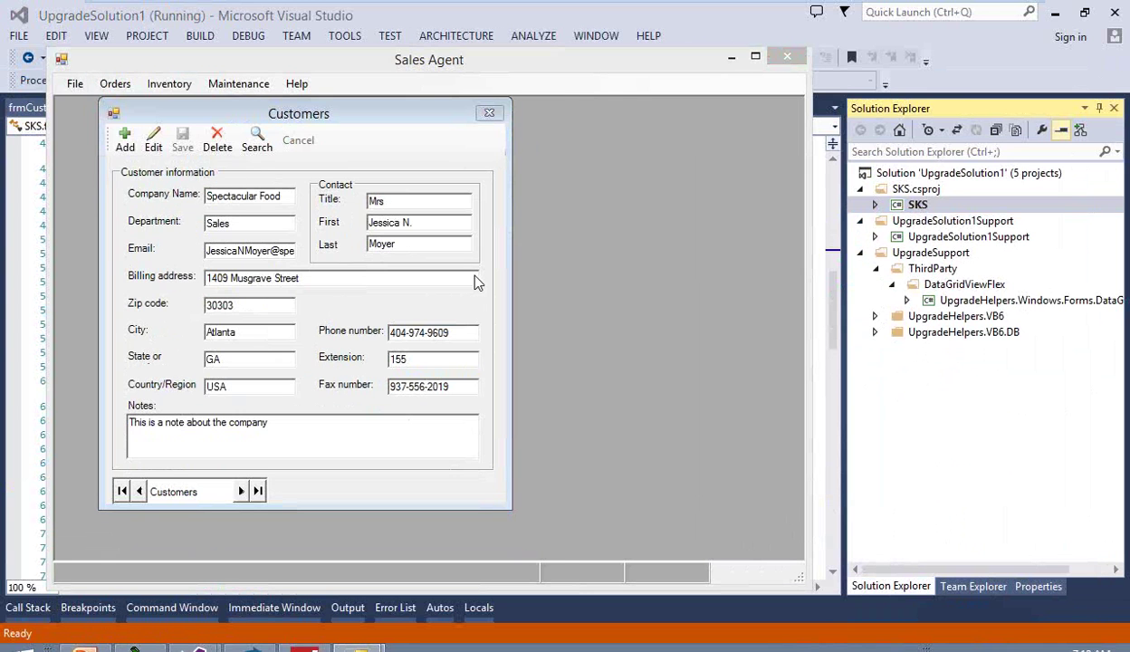
left_click(521, 150)
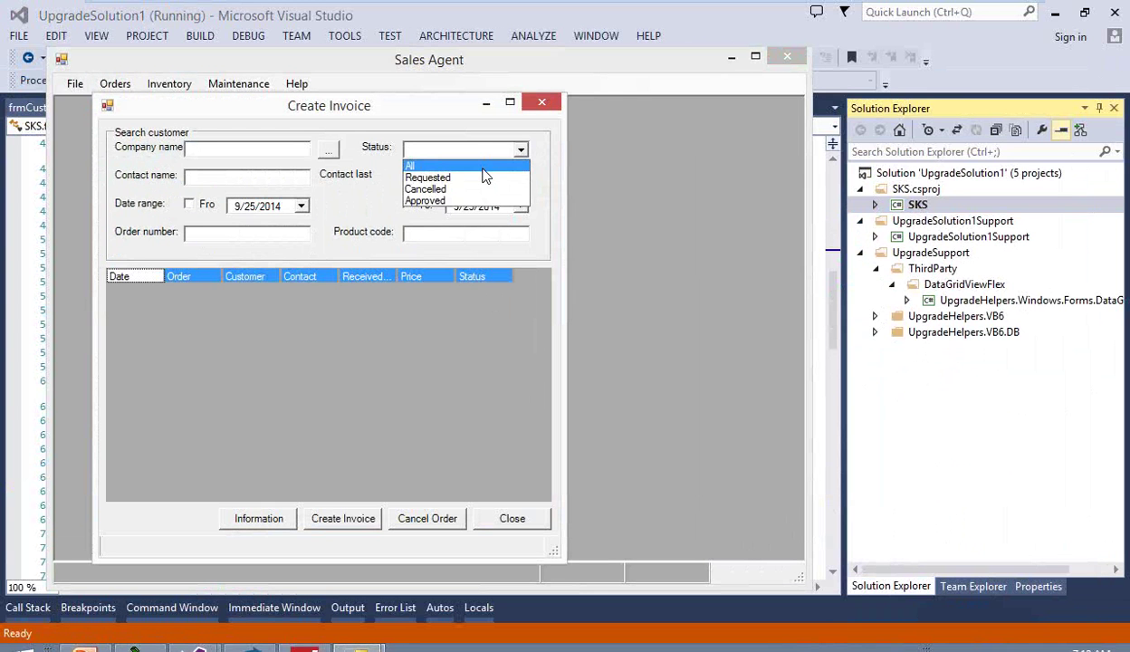
left_click(483, 166)
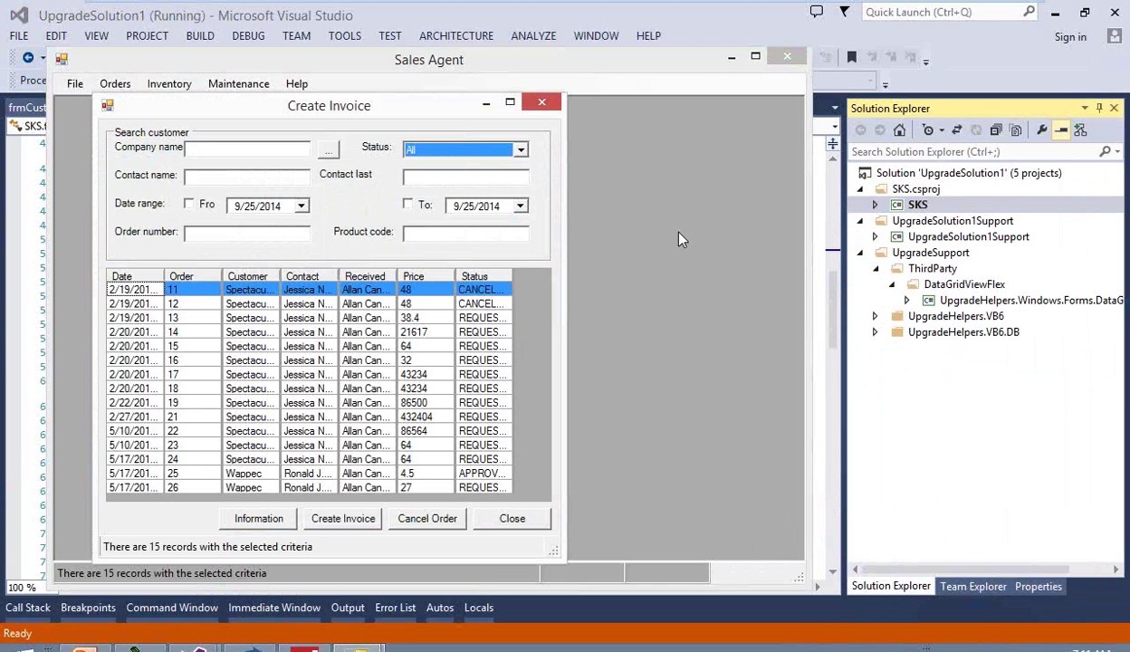
Close the Create Invoice form and the Sales Agent application, and minimize Visual Studio.
left_click(548, 104)
left_click(788, 58)
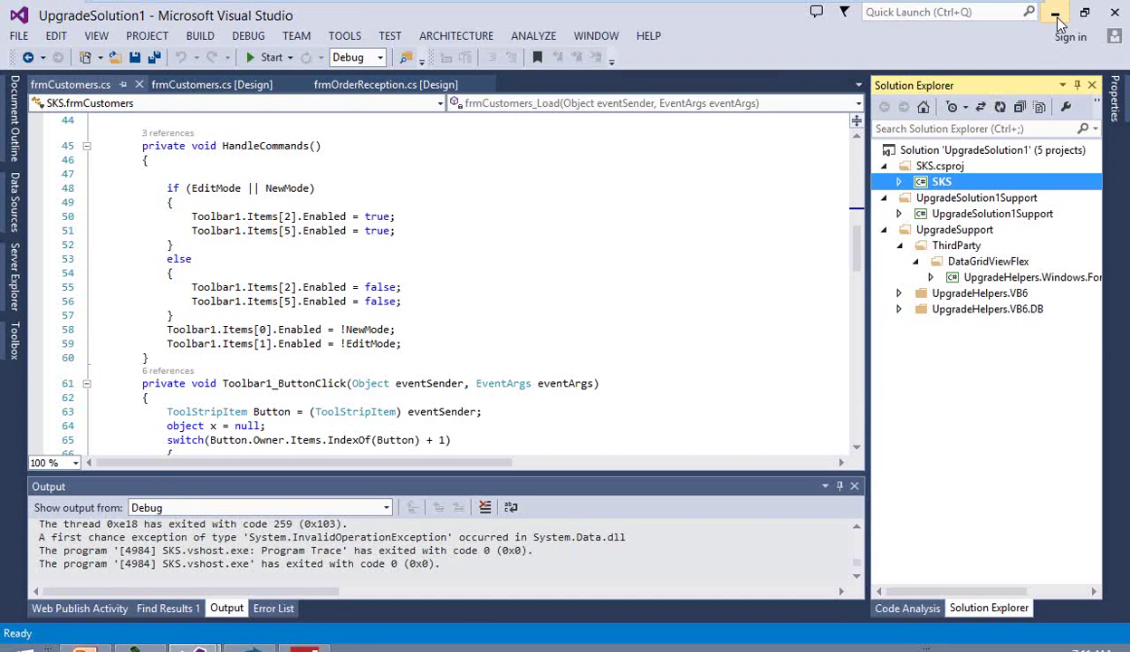
left_click(1056, 15)
Switch to the Webinar Slides presentation in PowerPoint Viewer and advance to slide 3 about making a modern web application.
left_click(84, 647)
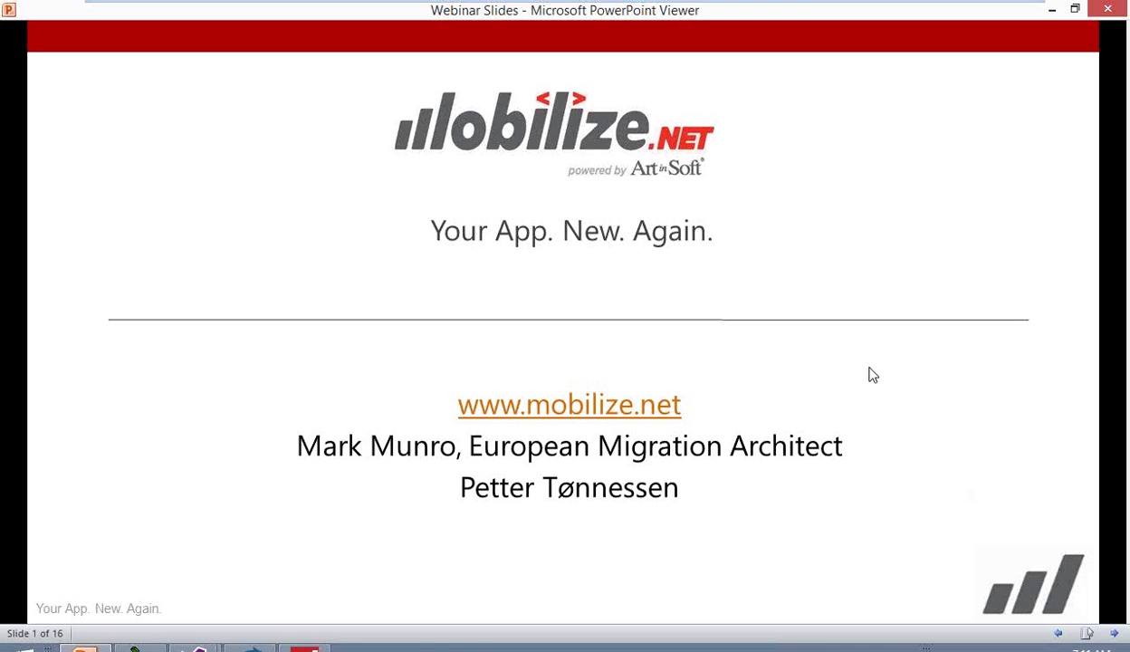
left_click(872, 374)
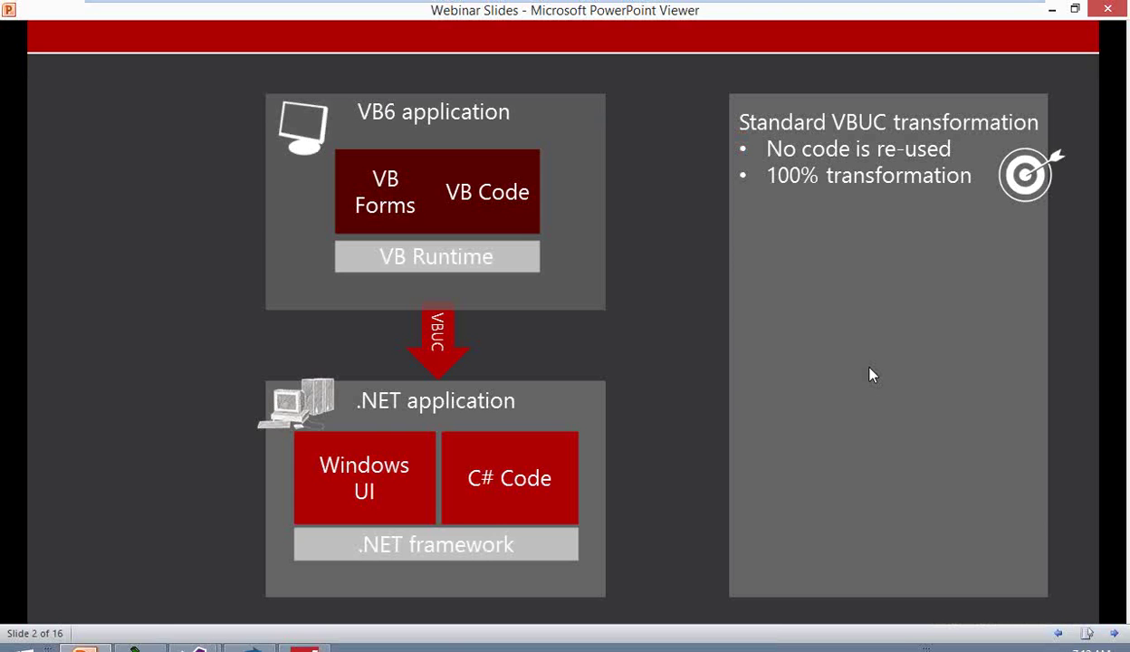
left_click(661, 379)
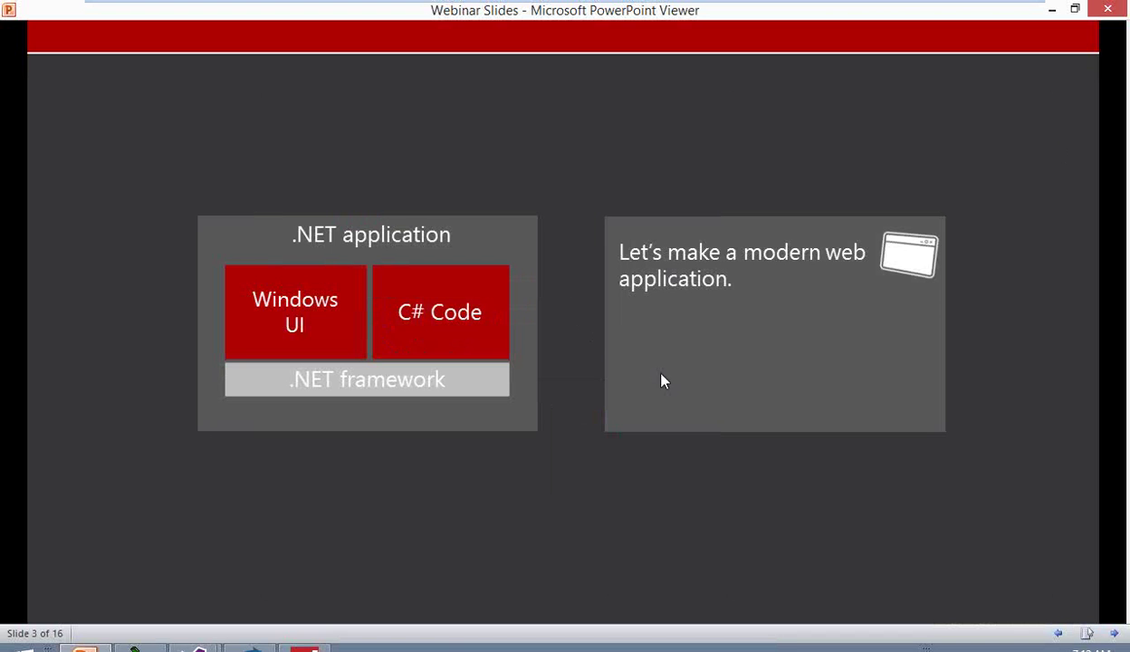